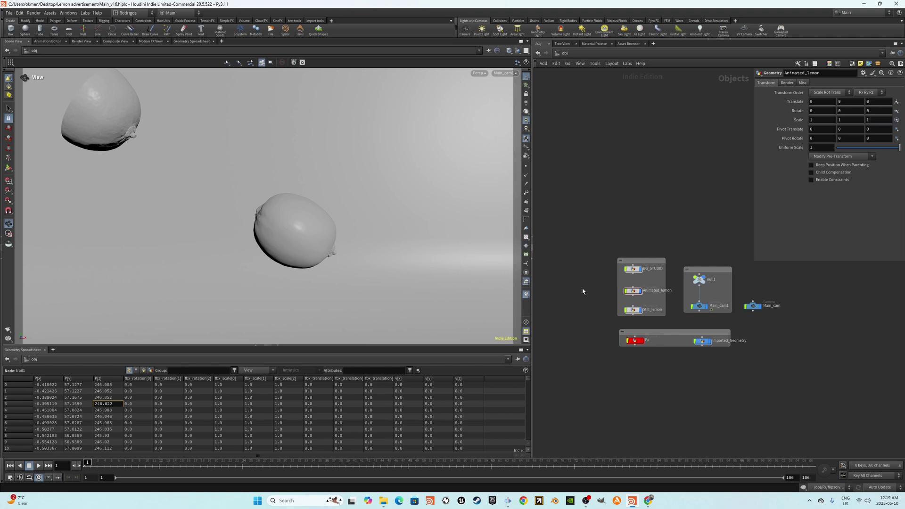
scroll(590, 289, "up", 2)
- Select then deselect Animated_lemon, and scrub the lemon animation through frames 8, 28 and 13
left_click_drag(596, 288, 686, 304)
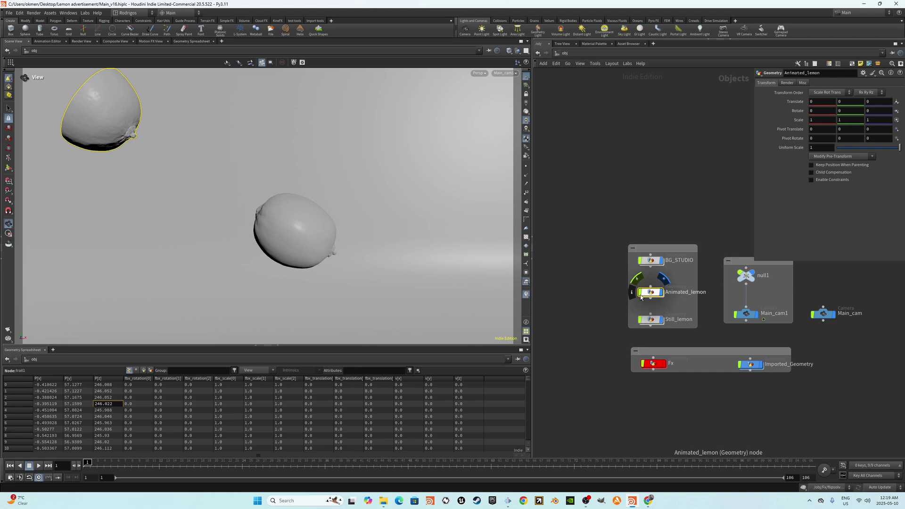
left_click(587, 242)
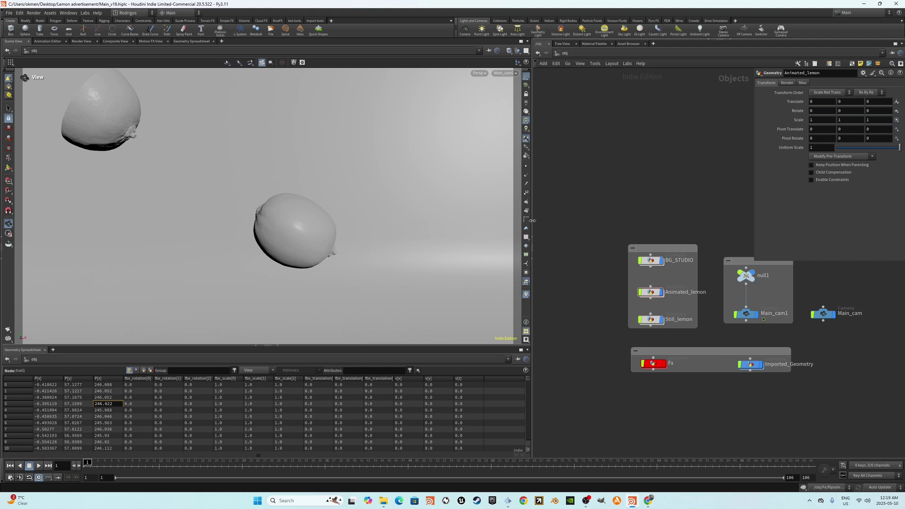
left_click_drag(88, 463, 131, 463)
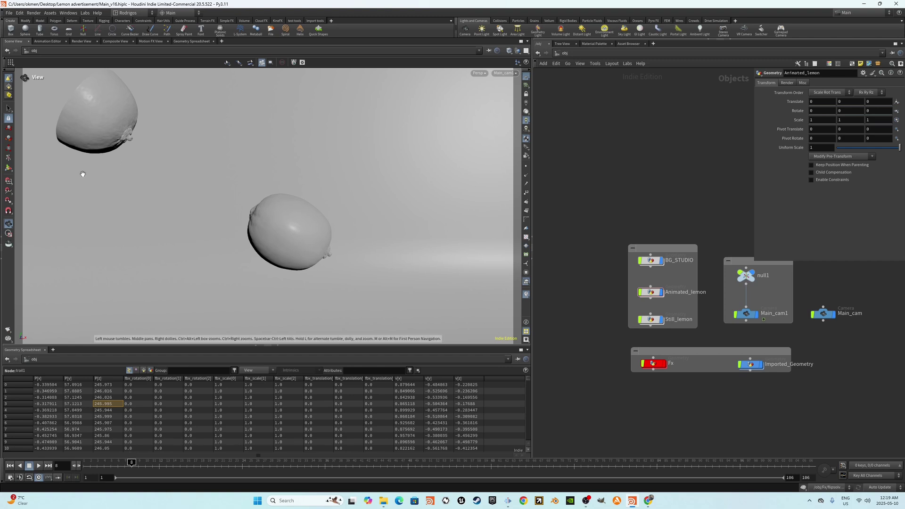
left_click_drag(140, 464, 335, 462)
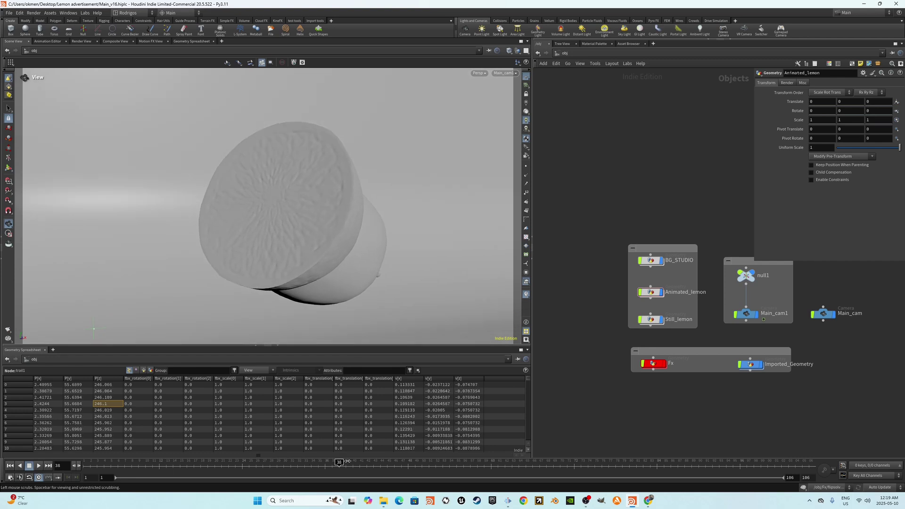
mouse_move(335, 462)
left_mouse_down()
mouse_move(170, 463)
mouse_move(447, 446)
left_mouse_up()
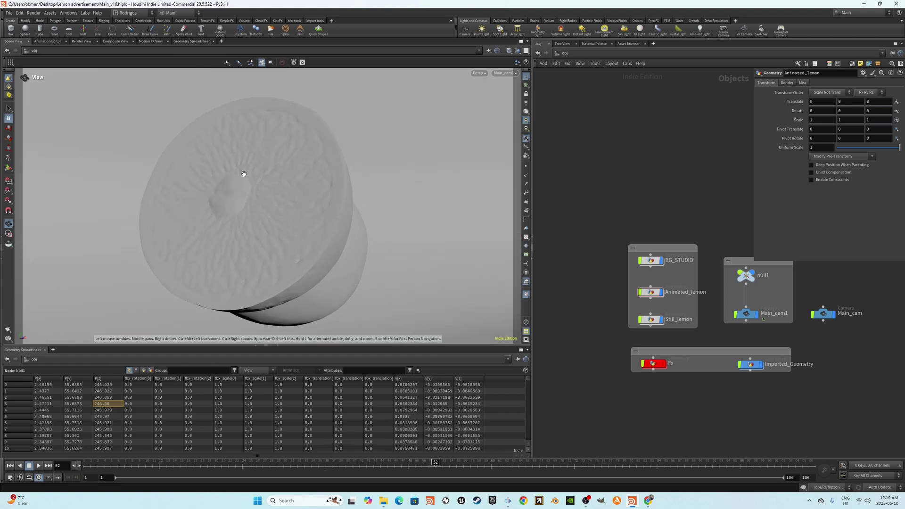
- Return to frame 9 with both lemons whole, then dive into the Fx object's network
left_click(137, 464)
scroll(634, 405, "up", 2)
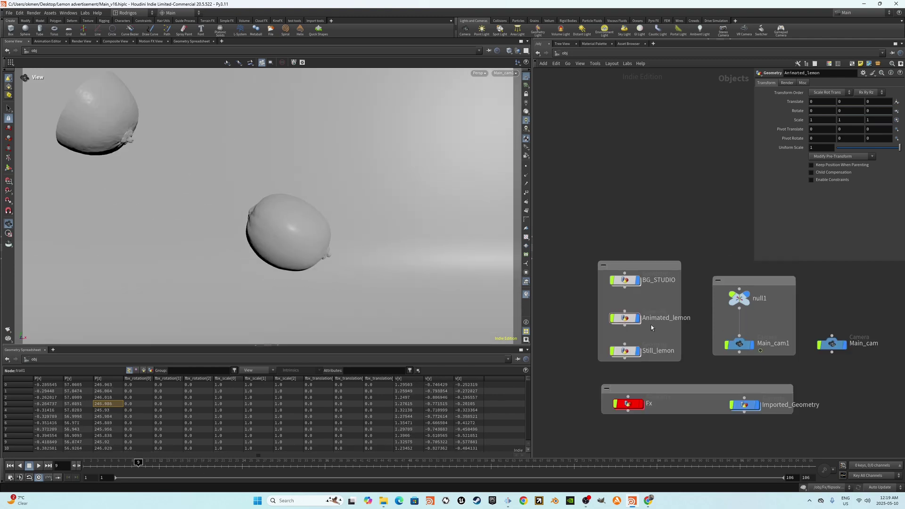
left_click(634, 405)
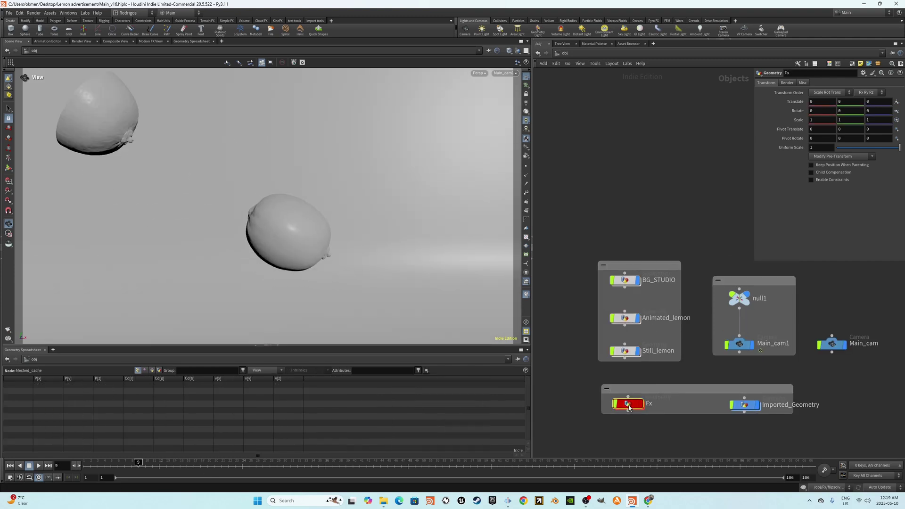
double_click(634, 406)
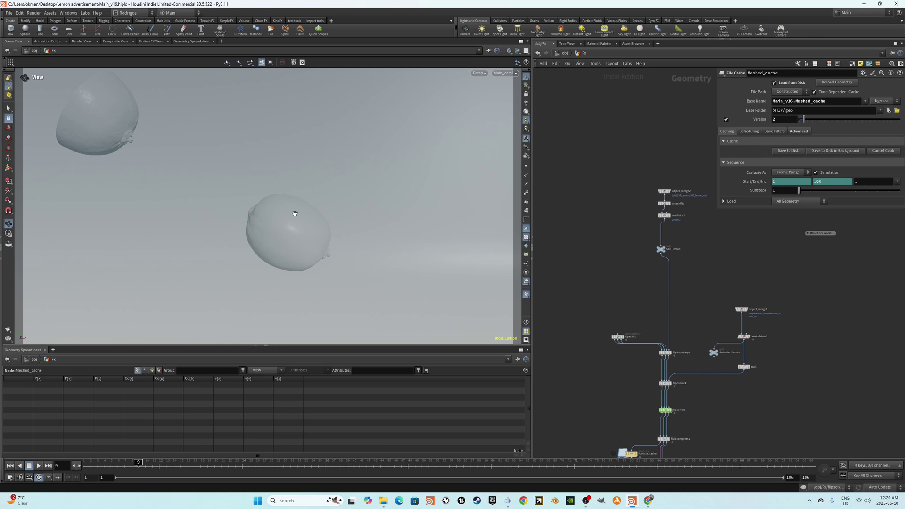
scroll(607, 186, "up", 1)
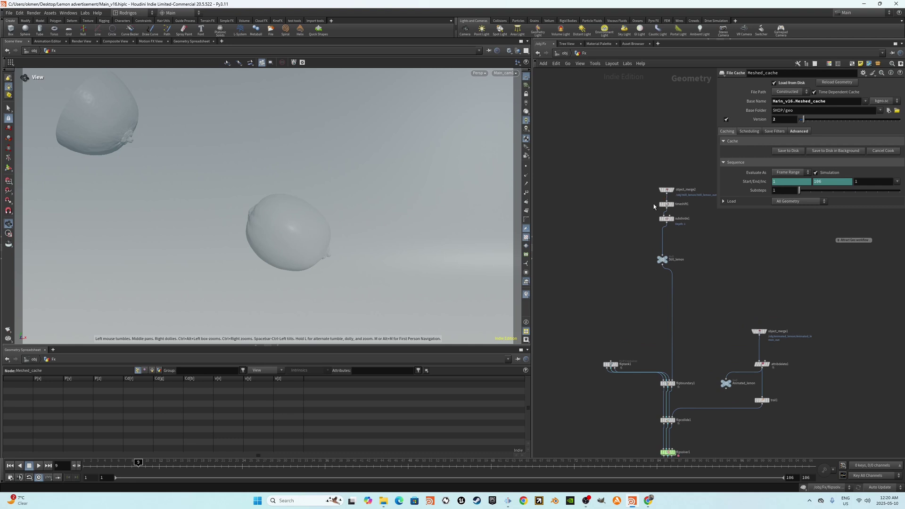
scroll(666, 220, "up", 1)
- Move the display flag from object_merge2 to timeshift1, ending on Still_lemon
left_click(666, 170)
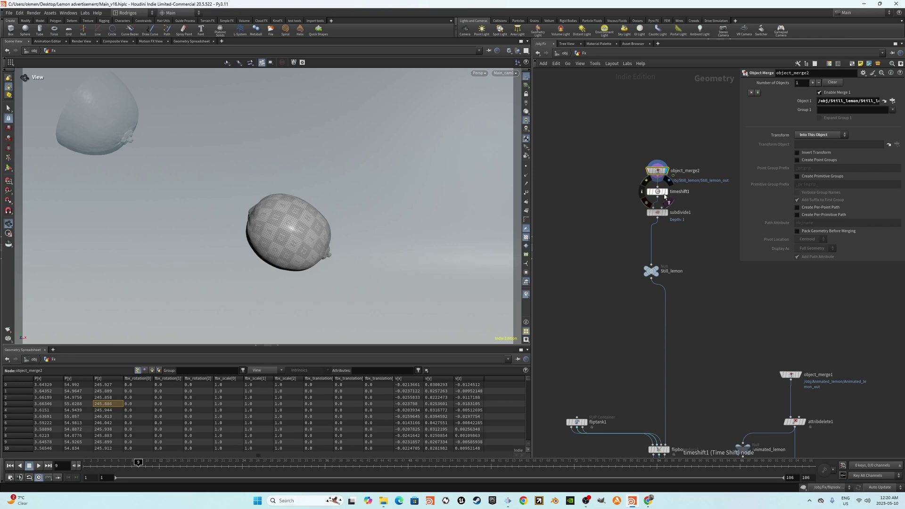
left_click(665, 191)
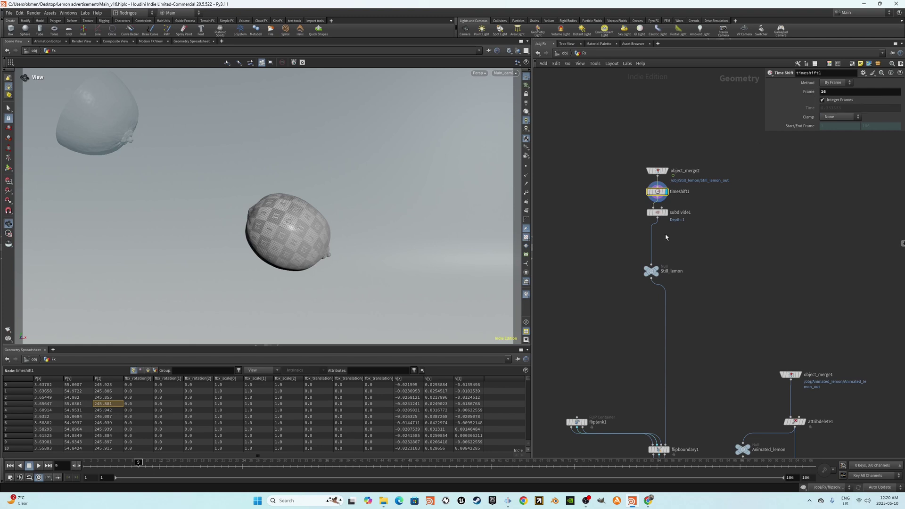
left_click(657, 271)
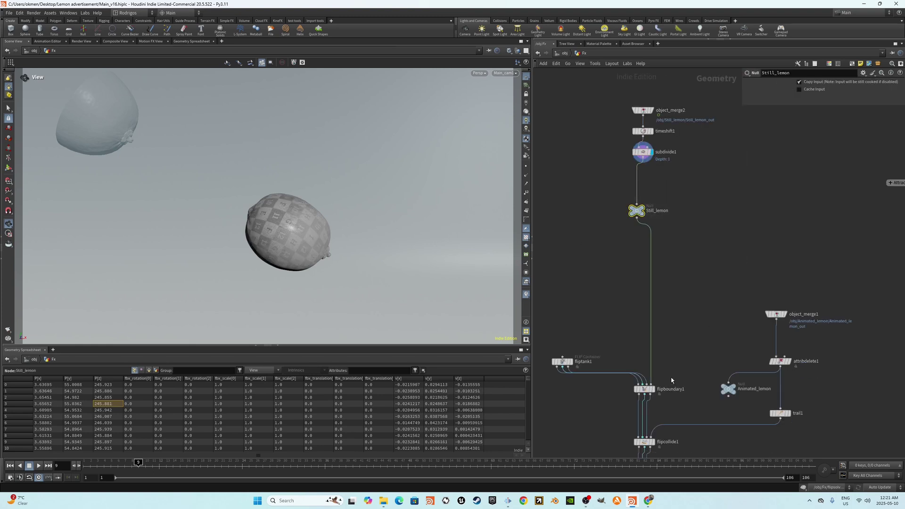
- Inspect fliptank1's particle and domain settings, then flipcollide1's collision settings
left_click(644, 389)
scroll(651, 382, "up", 2)
left_click(555, 361)
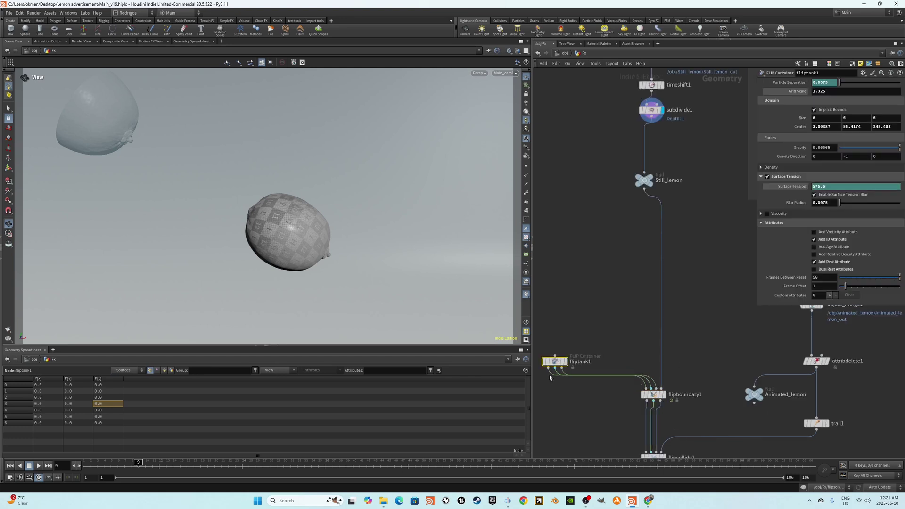
left_click_drag(322, 163, 314, 161)
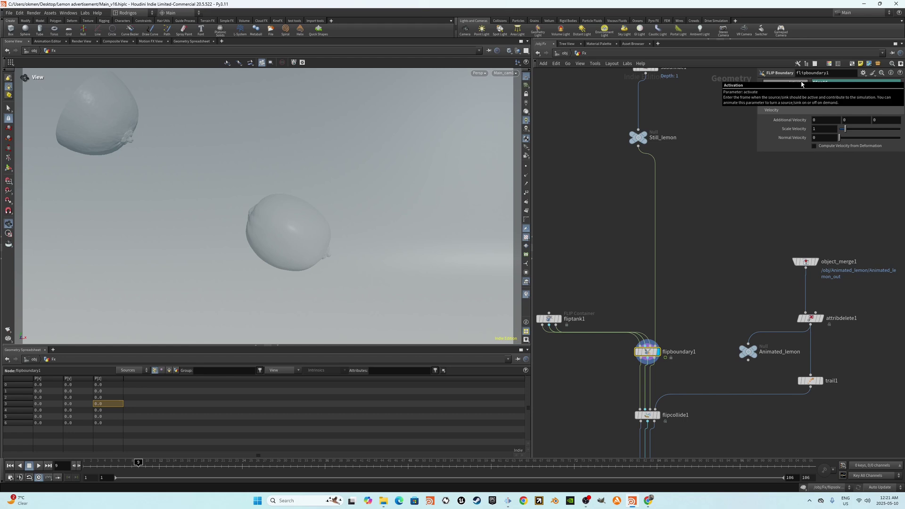
middle_click_drag(742, 106, 690, 144)
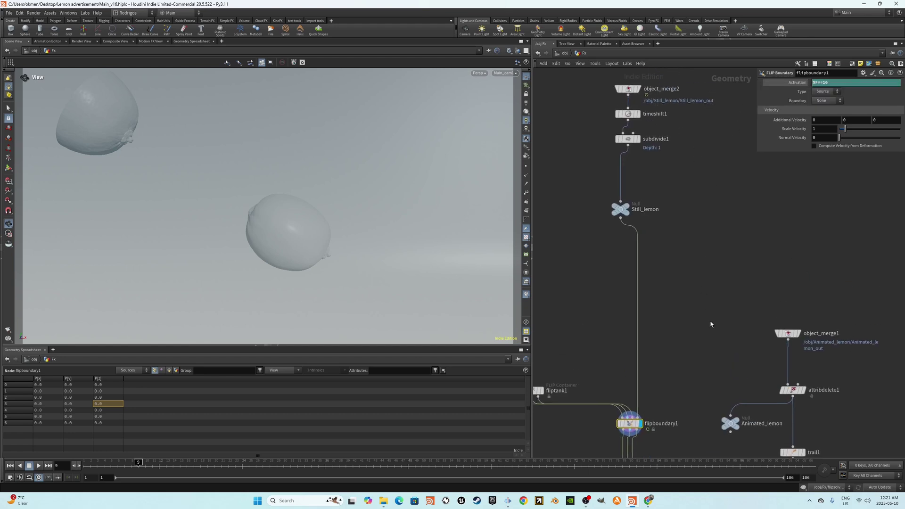
scroll(710, 324, "down", 2)
left_click(649, 325)
scroll(619, 345, "up", 3)
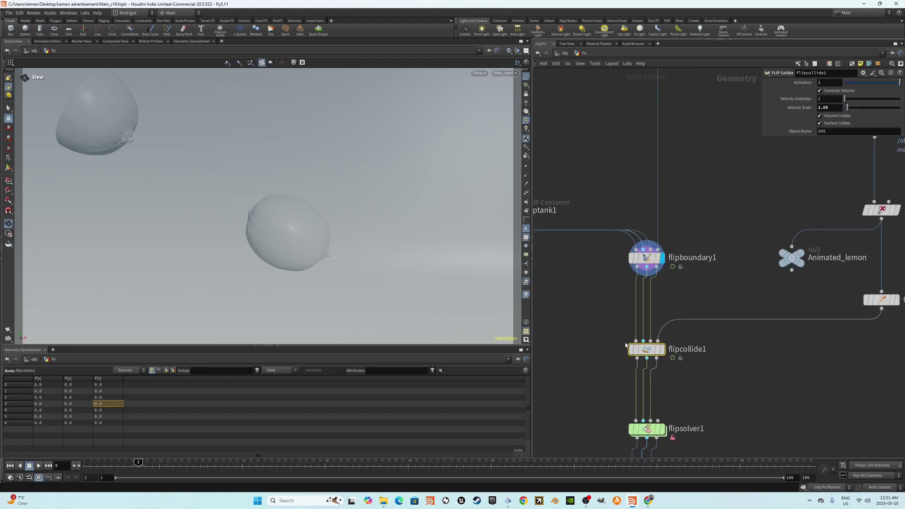
- Set the display flag on flipcollide1 to show the upper lemon as a blue collider
left_click(646, 349)
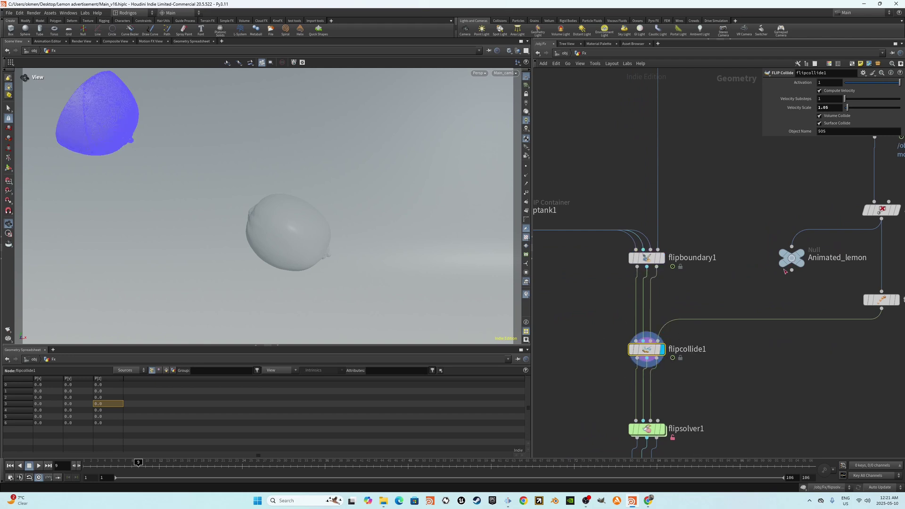
scroll(759, 241, "down", 2)
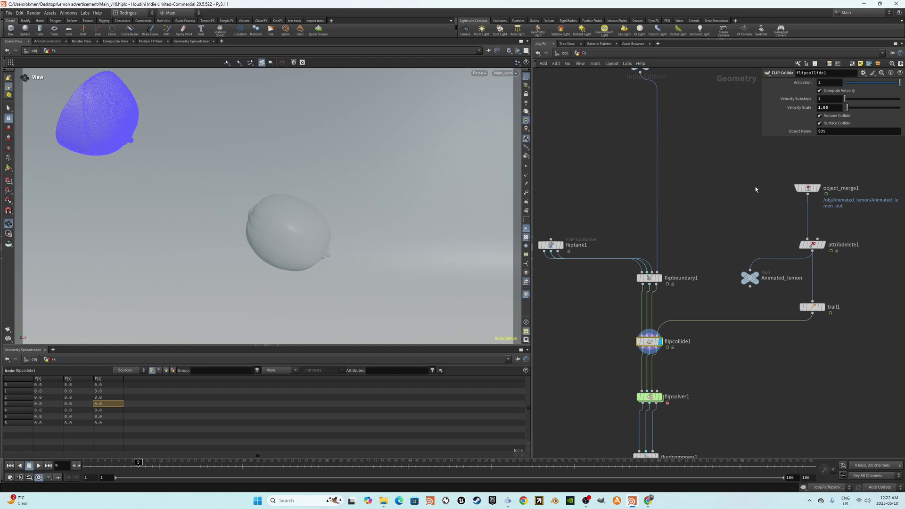
scroll(724, 249, "down", 2)
- Make fliptank1's Surface Tension read 5*5.5, then select flipsolver1
left_click(585, 261)
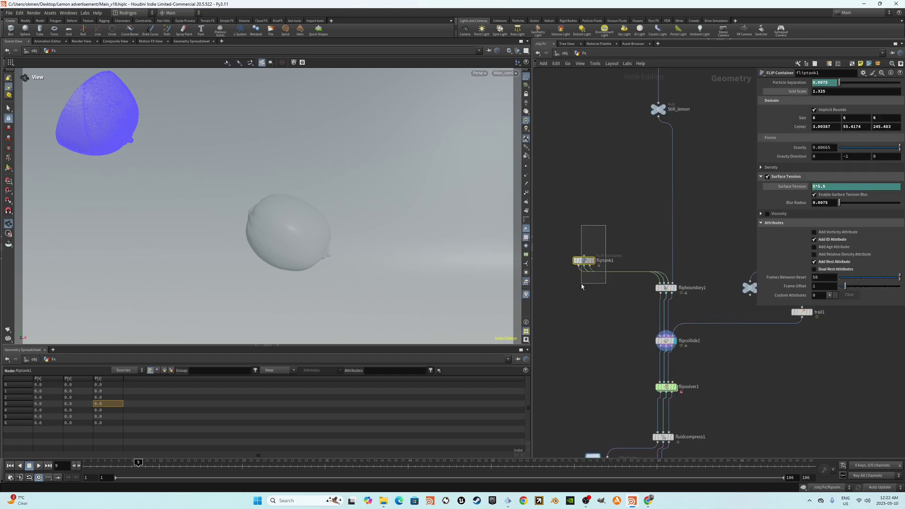
scroll(612, 249, "down", 1)
scroll(609, 240, "down", 1)
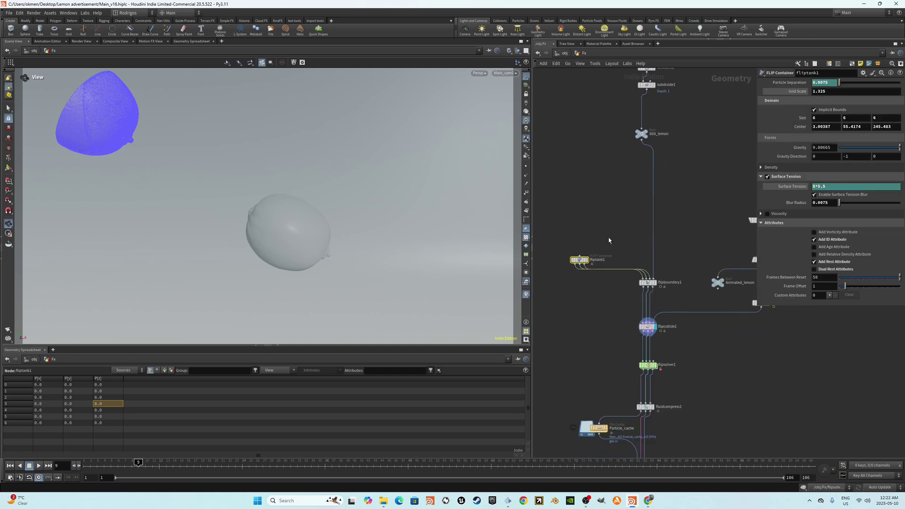
scroll(609, 241, "up", 1)
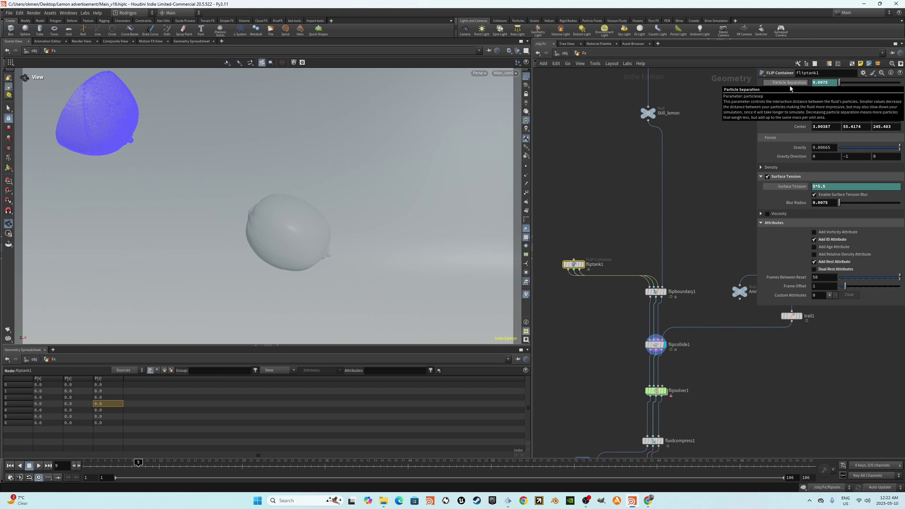
mouse_move(790, 83)
left_click(828, 82)
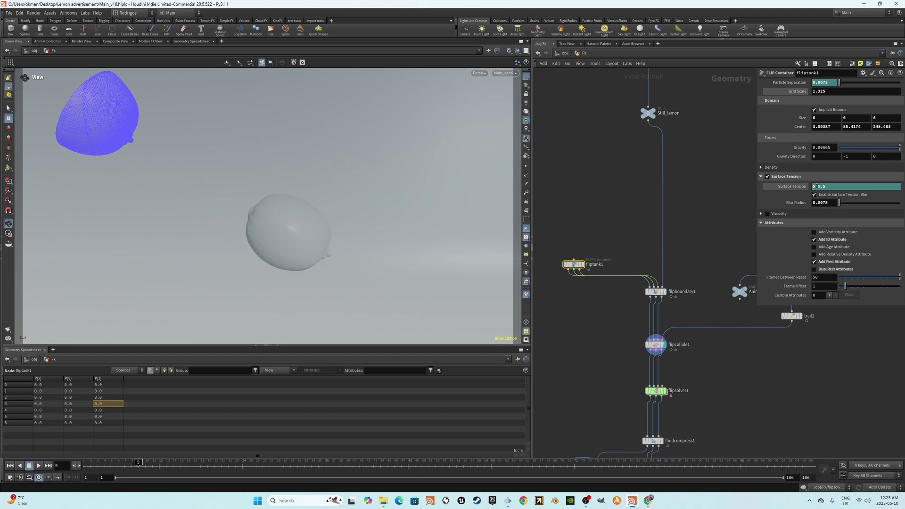
type("*")
middle_click_drag(688, 270, 689, 218)
- Review flipsolver1's particle separation and reseeding settings while scrubbing the splash past frames 19 and 26
left_click_drag(689, 254, 619, 322)
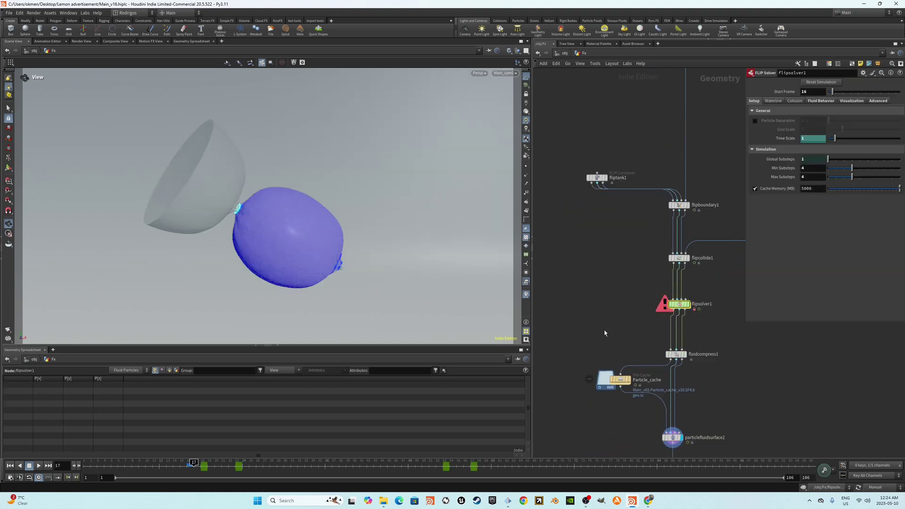
left_click(672, 438)
left_click(187, 464)
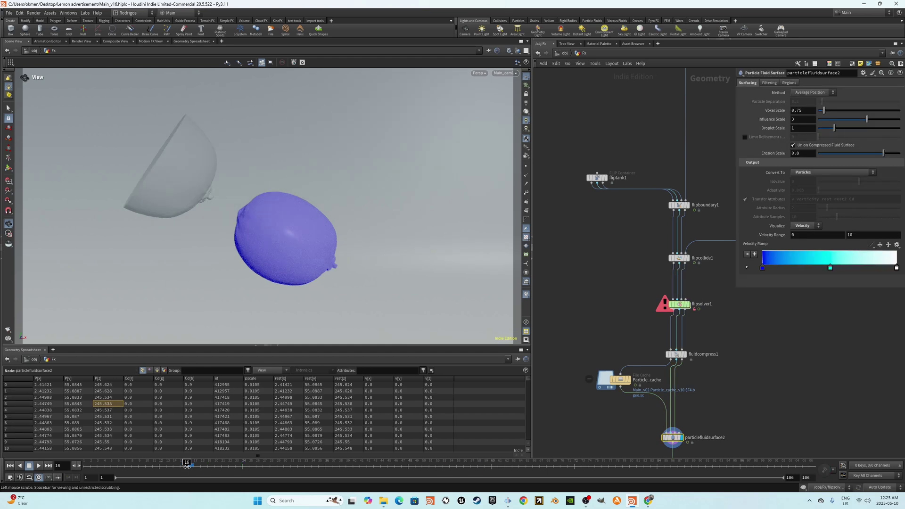
left_click_drag(186, 464, 229, 462)
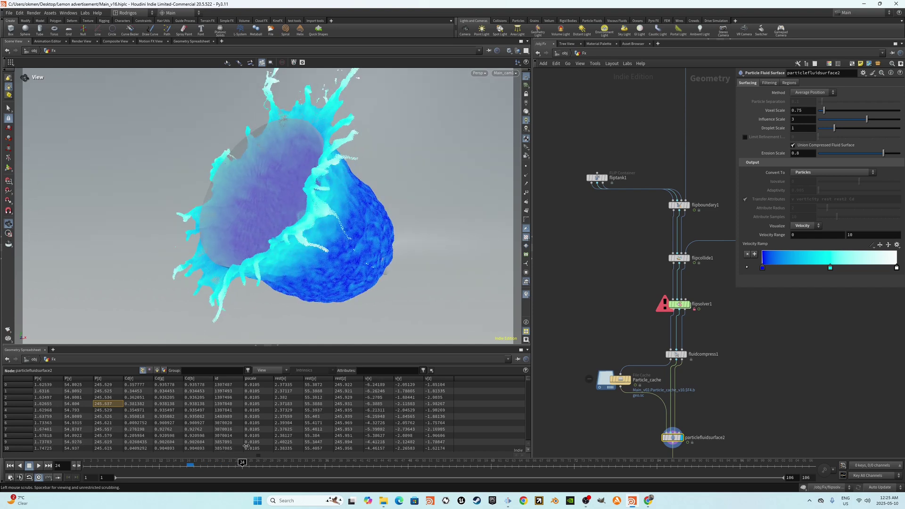
mouse_move(229, 462)
left_mouse_down()
mouse_move(256, 462)
mouse_move(201, 472)
mouse_move(456, 475)
left_mouse_up()
left_click(680, 304)
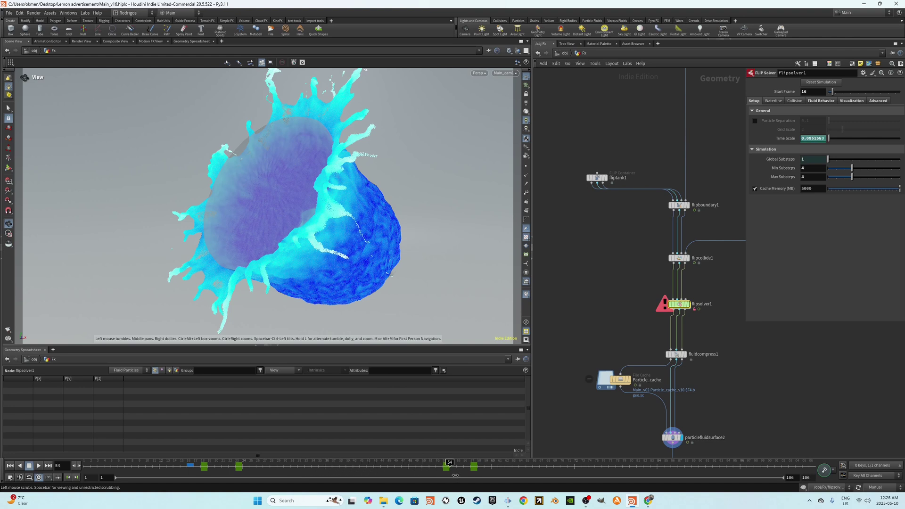
mouse_move(455, 475)
left_mouse_down()
mouse_move(441, 481)
mouse_move(473, 473)
left_mouse_up()
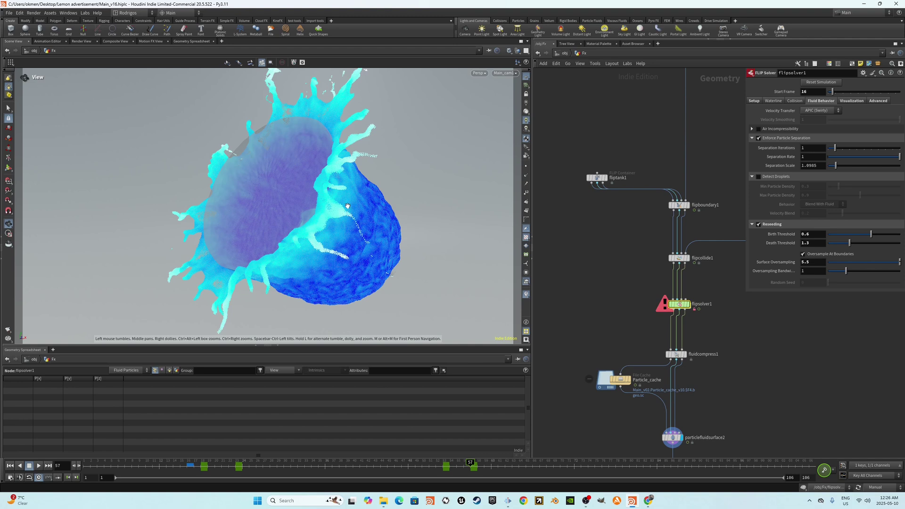
- Switch recooking to Manual and select flipsolver1's Surface Oversampling value
left_click(605, 427)
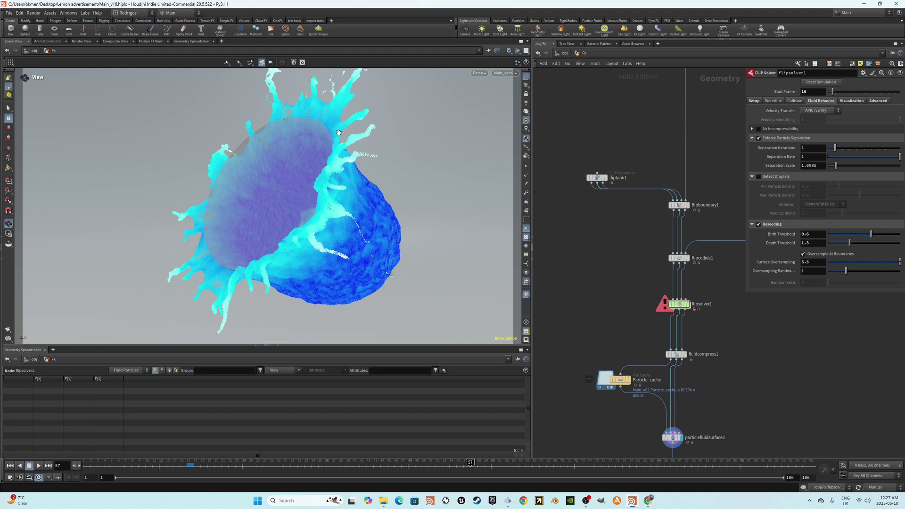
left_click(814, 264)
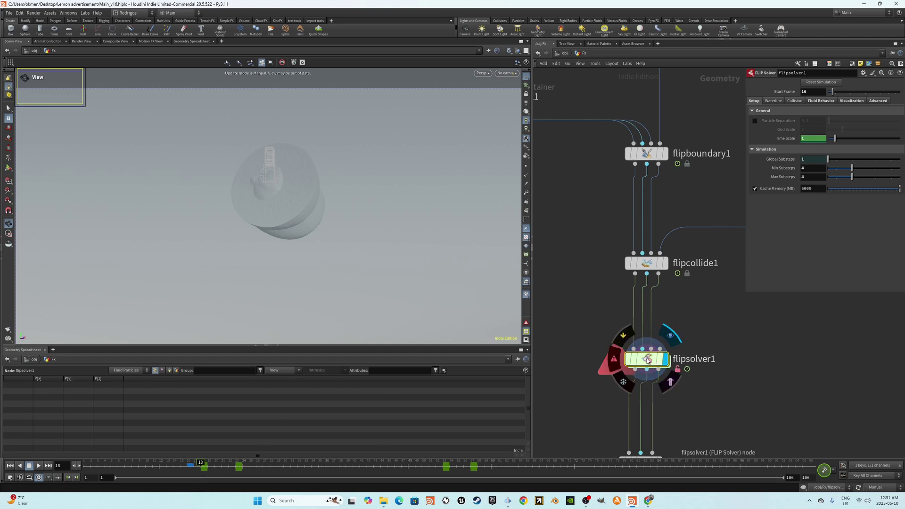
- Display particlefluidsurface2 with Auto Update, scrub to frame 26, and enter the FORCES network
key("h")
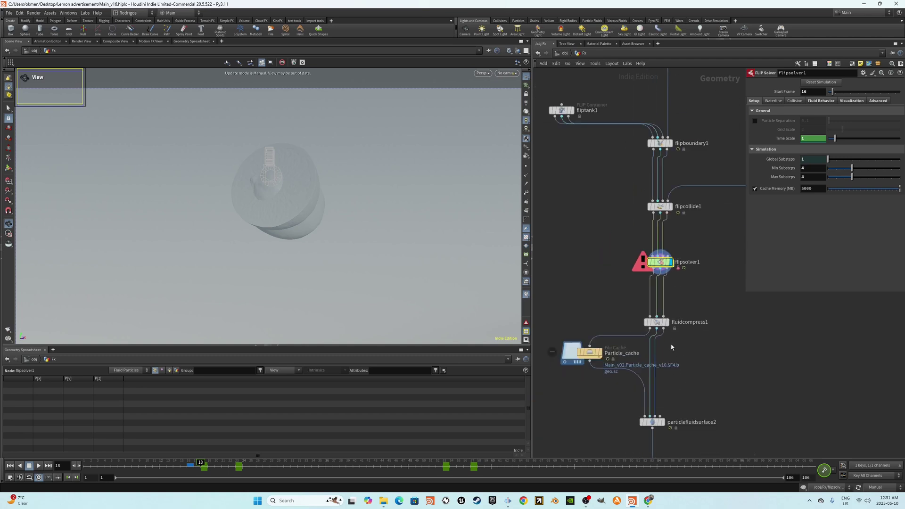
left_click(658, 423)
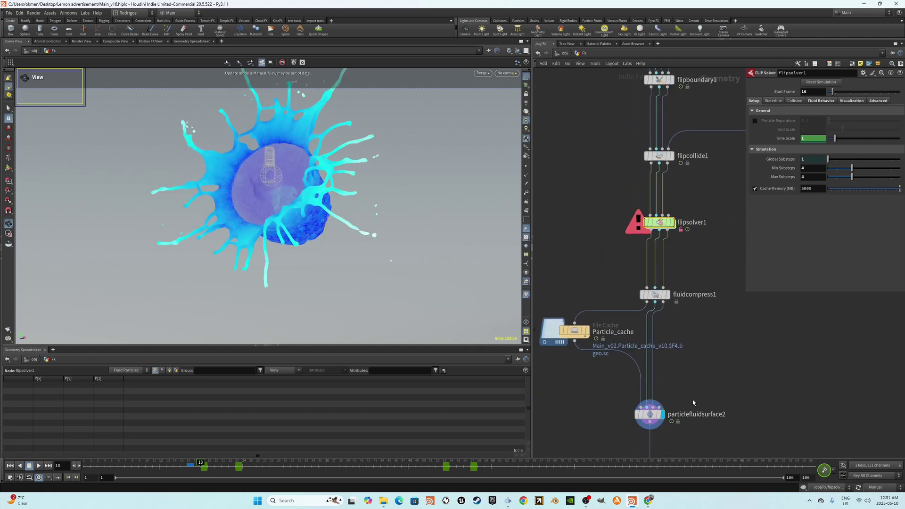
left_click(876, 487)
left_click(879, 465)
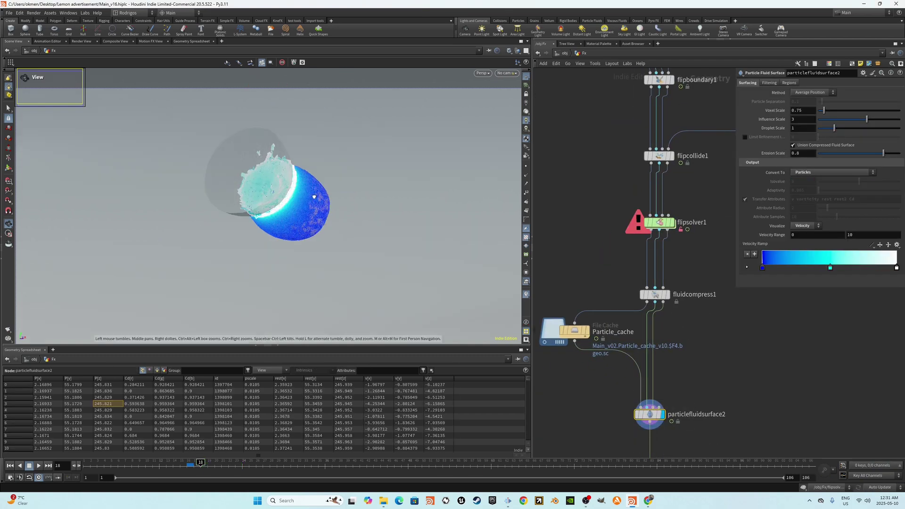
left_click_drag(388, 250, 310, 185)
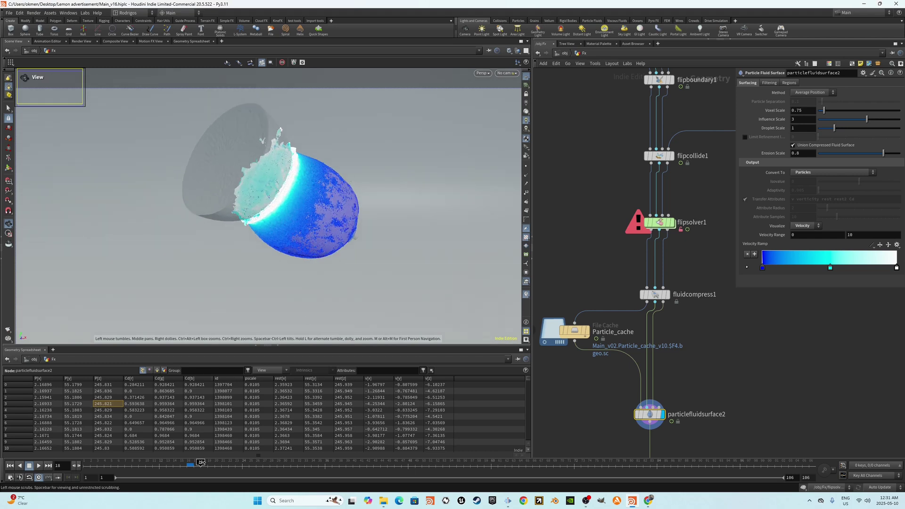
left_click(214, 464)
left_click_drag(214, 463, 256, 463)
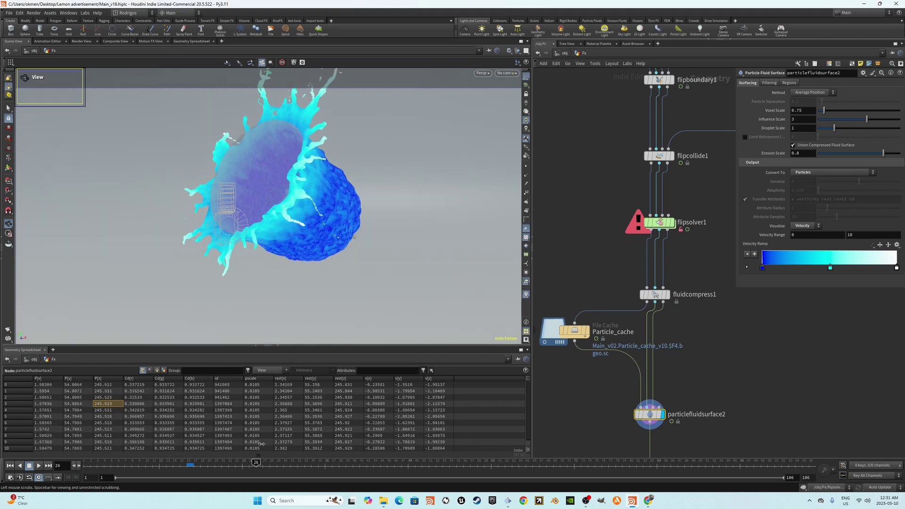
scroll(291, 185, "up", 5)
scroll(449, 213, "down", 4)
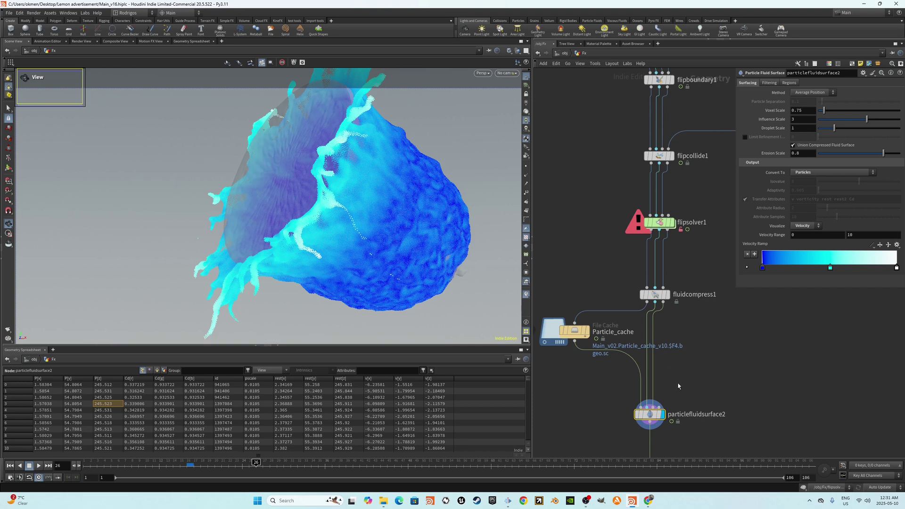
scroll(679, 385, "down", 3)
scroll(680, 352, "up", 5)
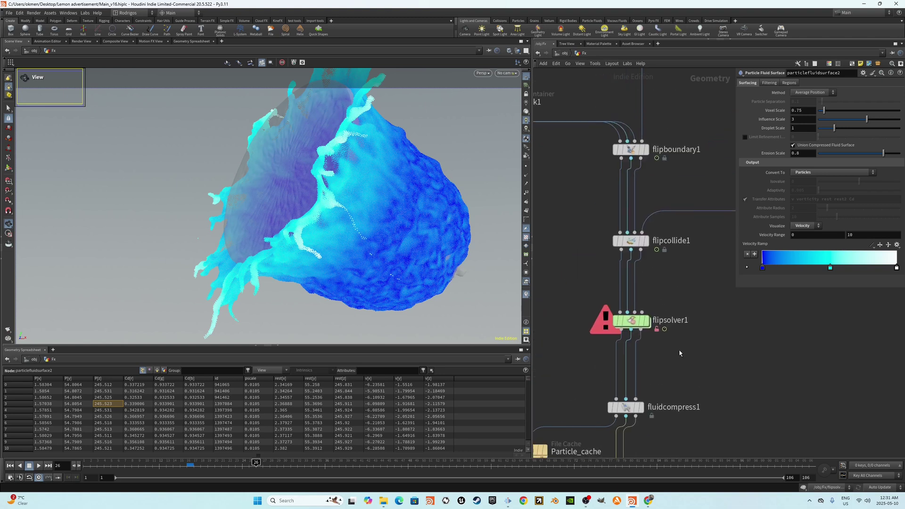
scroll(670, 309, "up", 1)
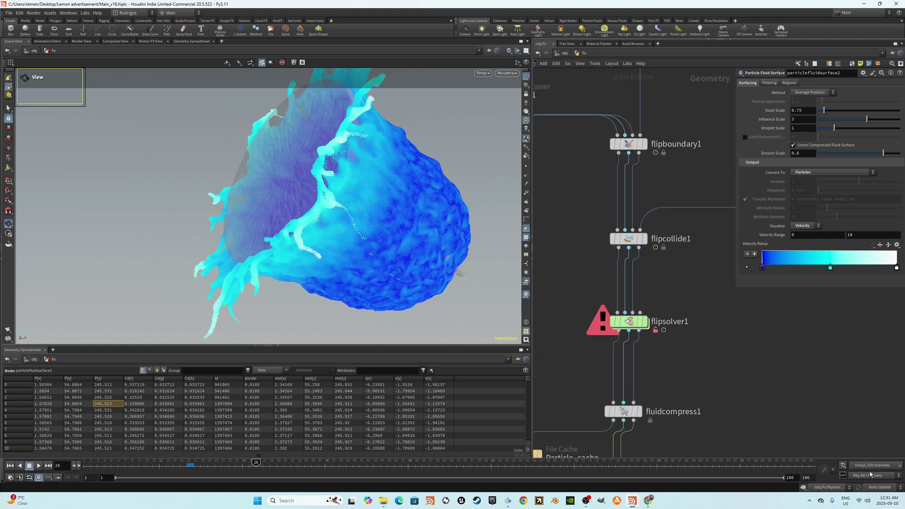
double_click(629, 322)
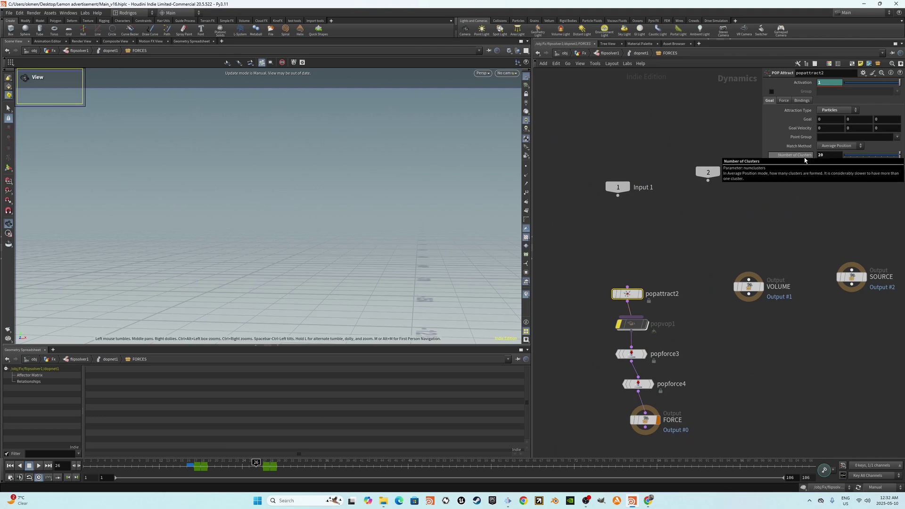
- Compare popforce3 and popforce4 Amplitude over earlier frames, then go up two levels to /obj/Fx
left_click(631, 354)
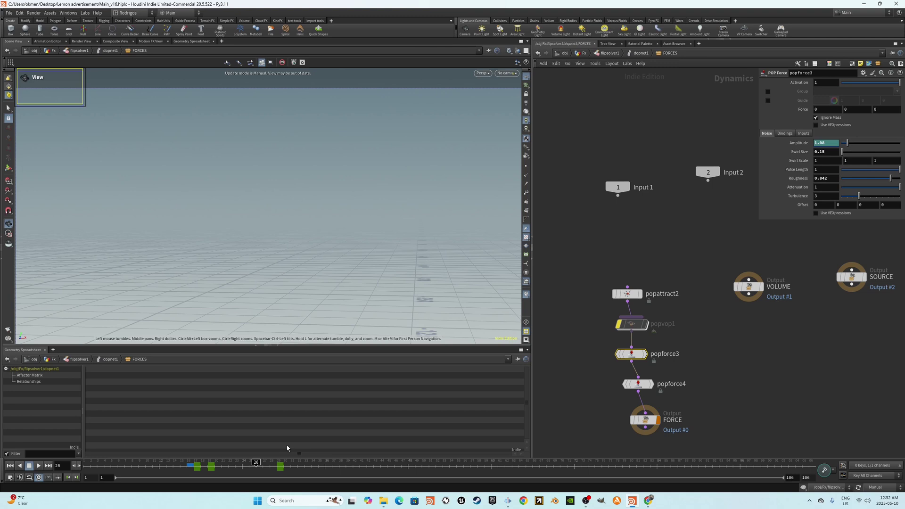
left_click_drag(198, 463, 238, 454)
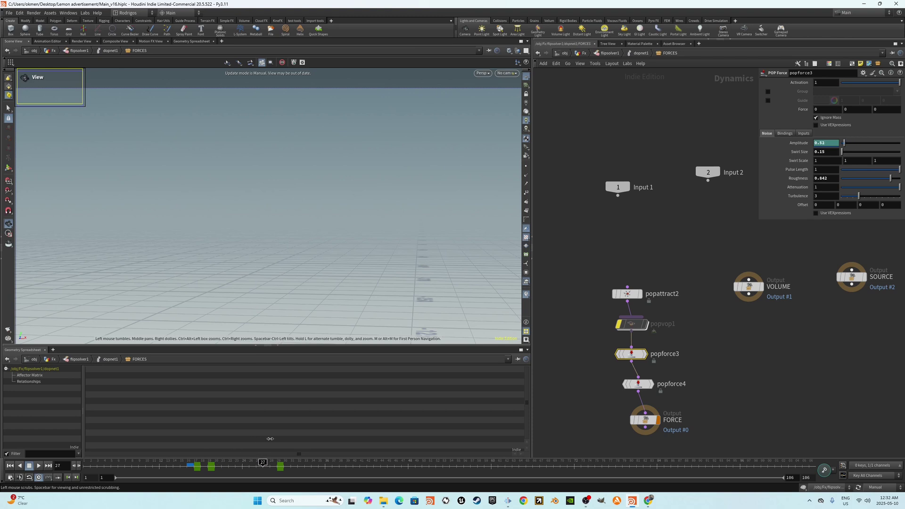
left_click(637, 384)
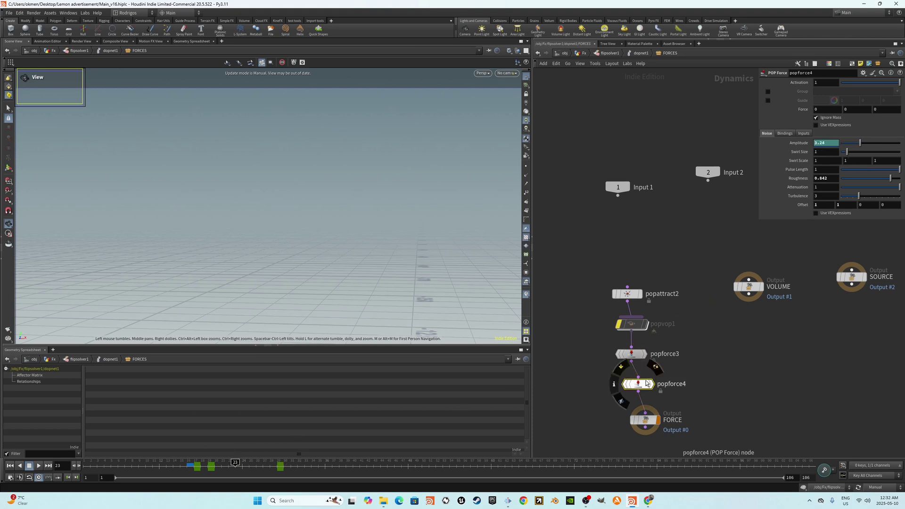
left_click(631, 354)
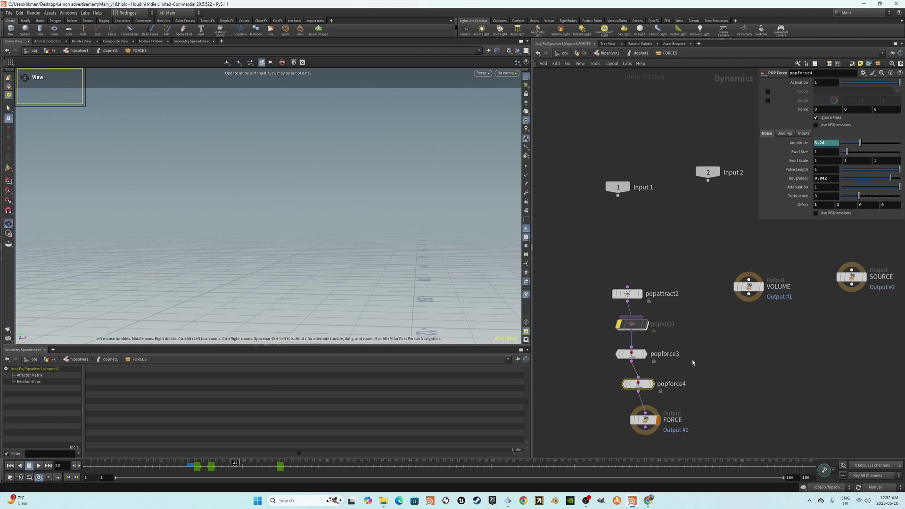
key("u")
key("u")
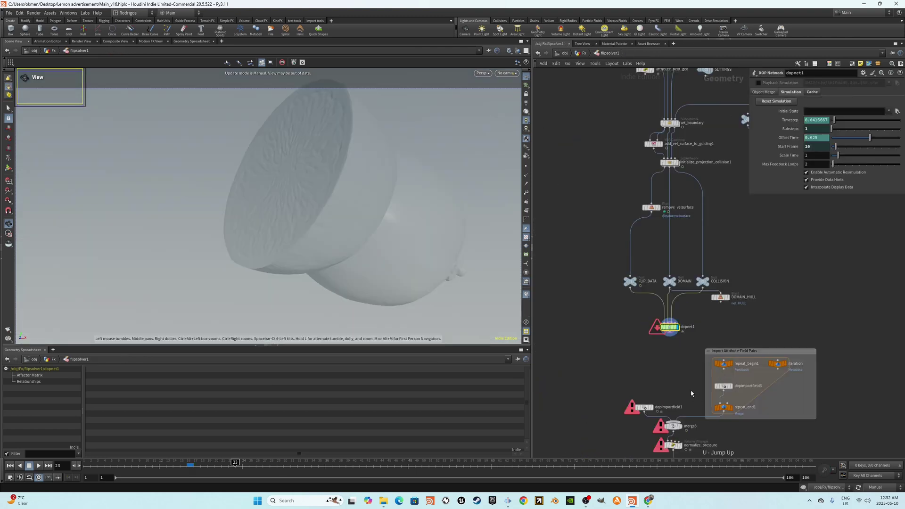
key("u")
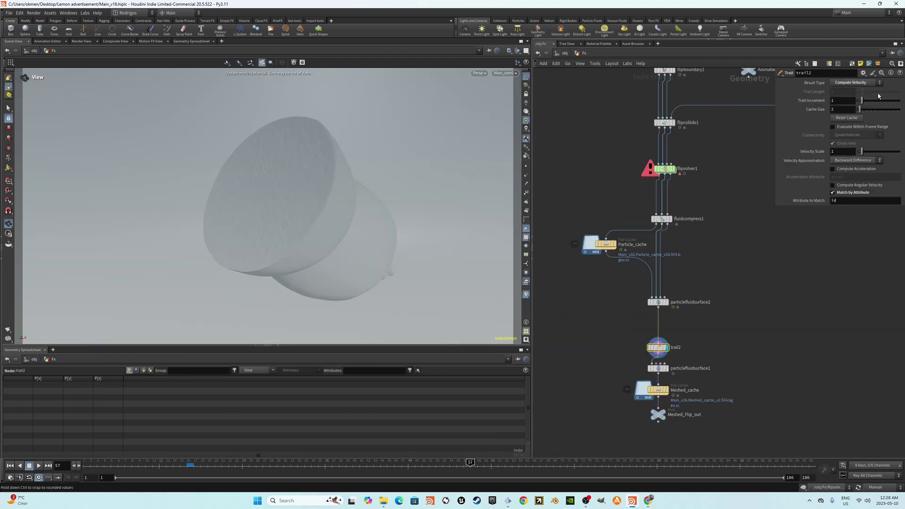
- Display particlefluidsurface1's meshed splash, briefly comparing it against particlefluidsurface2
left_click(659, 369)
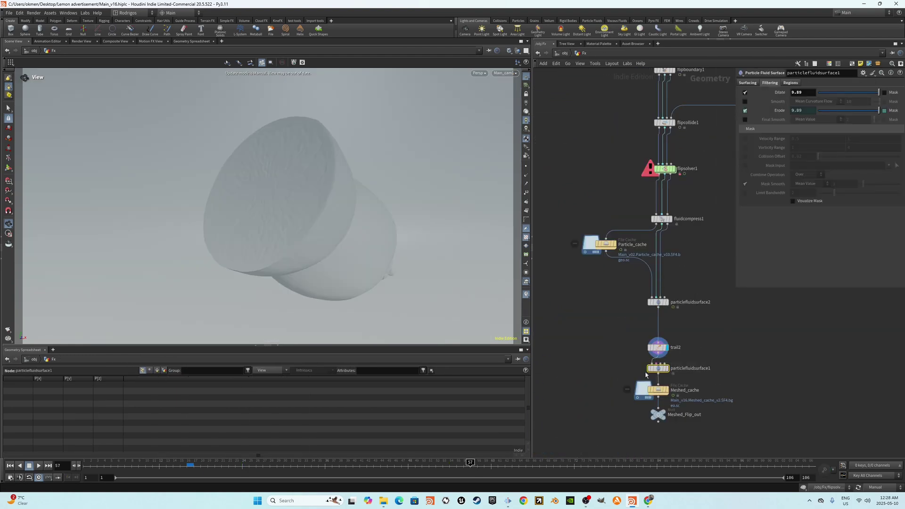
left_click(667, 368)
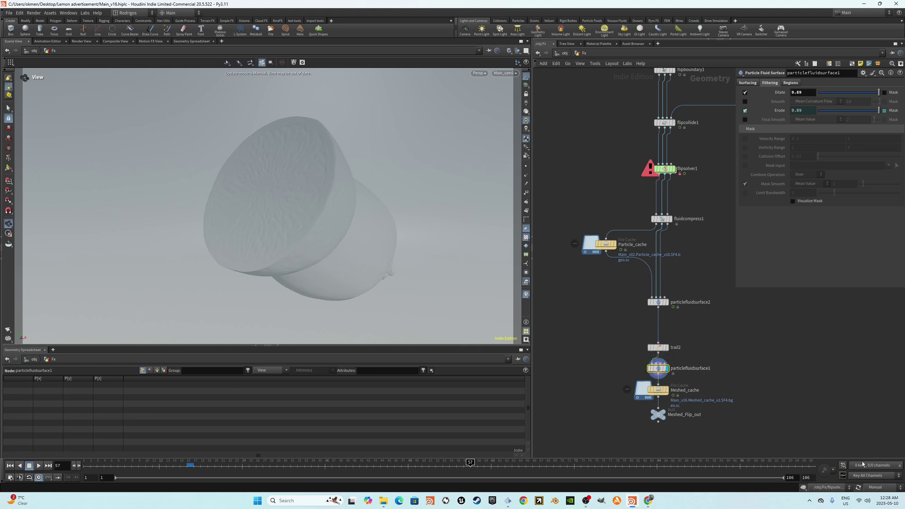
left_click(668, 302)
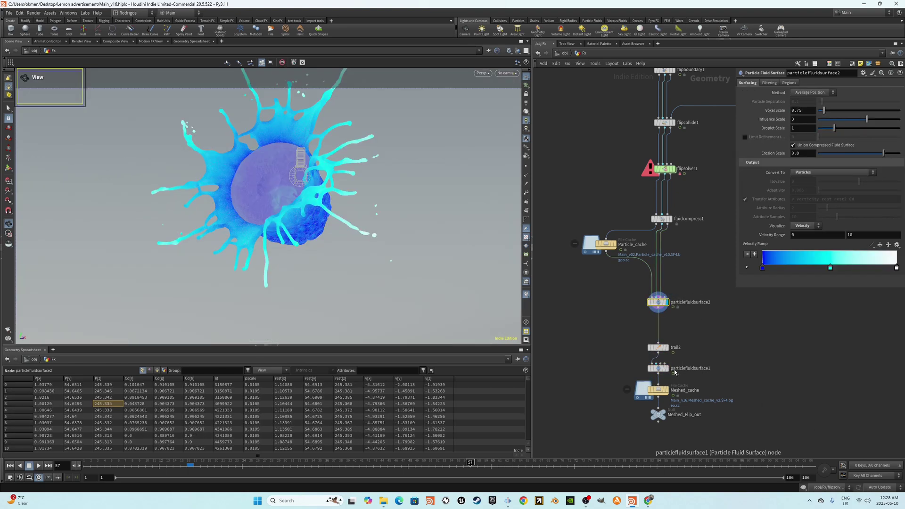
left_click(667, 369)
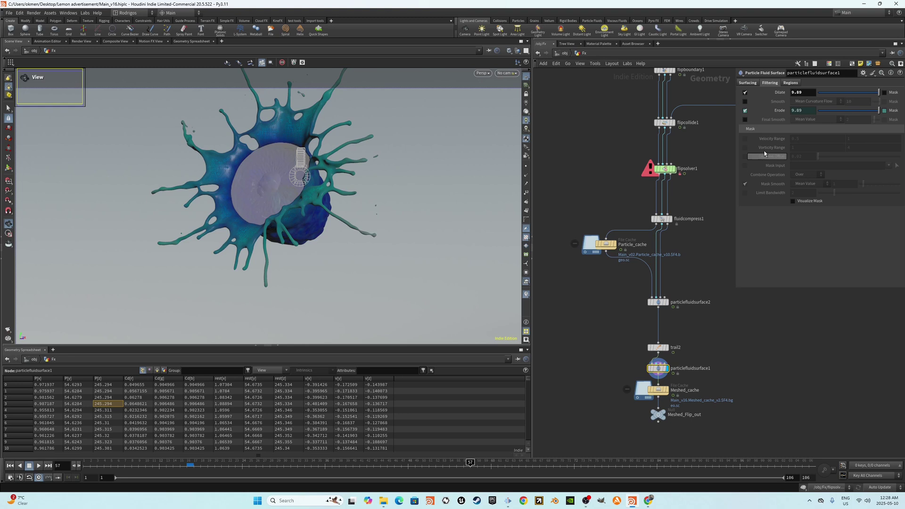
- Toggle Smooth on and back off, then view the Surfacing settings
left_click(745, 103)
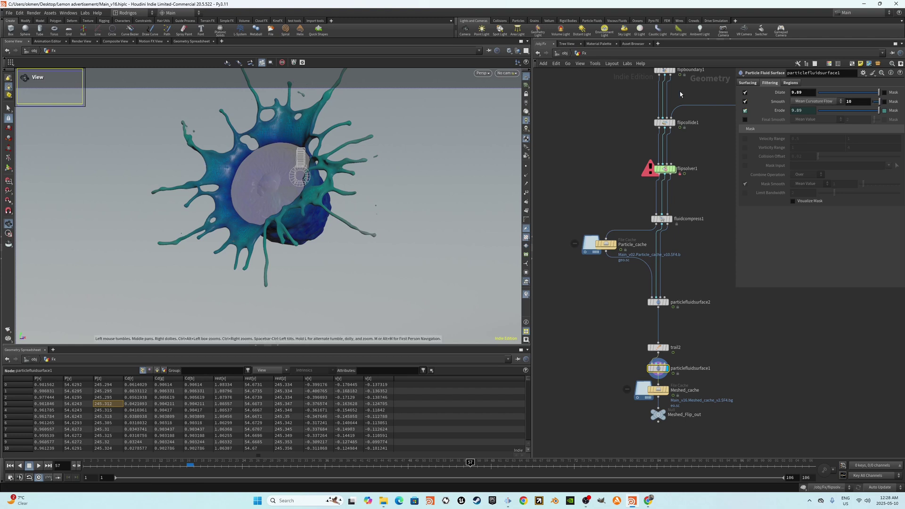
left_click(745, 101)
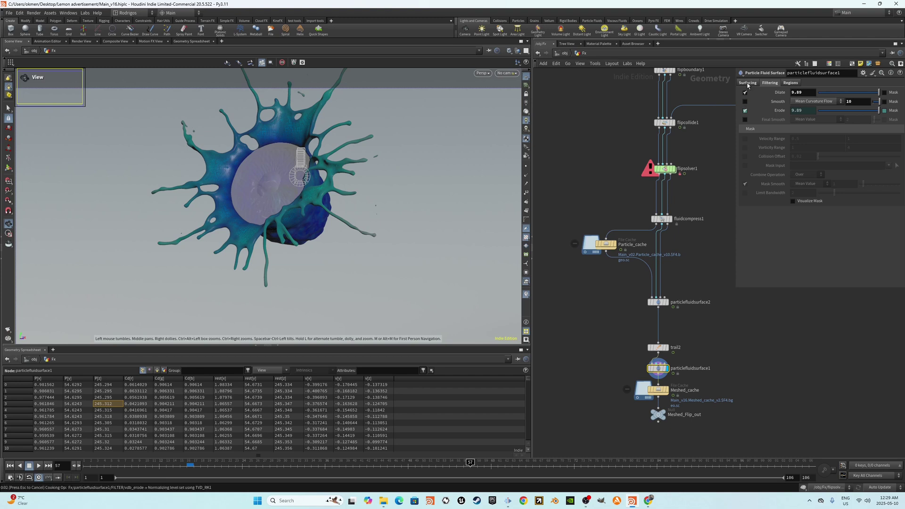
left_click(748, 84)
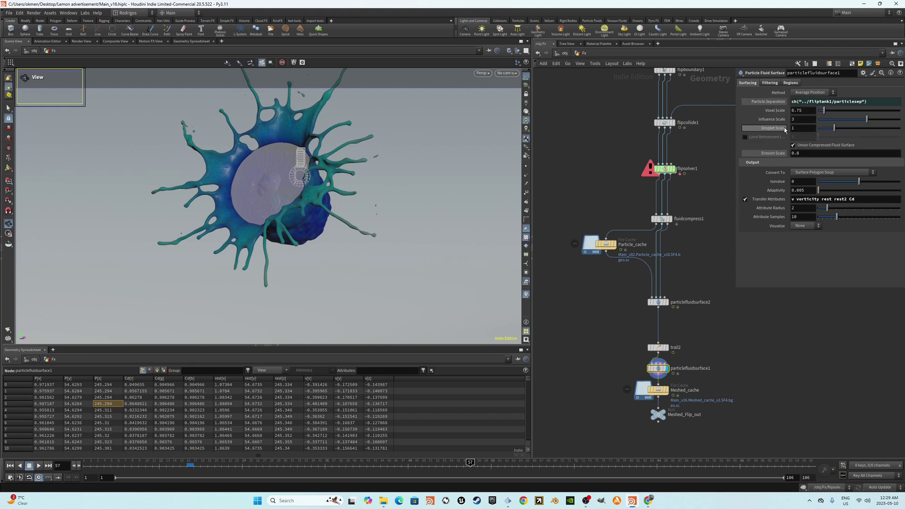
scroll(716, 335, "up", 1)
scroll(649, 369, "up", 1)
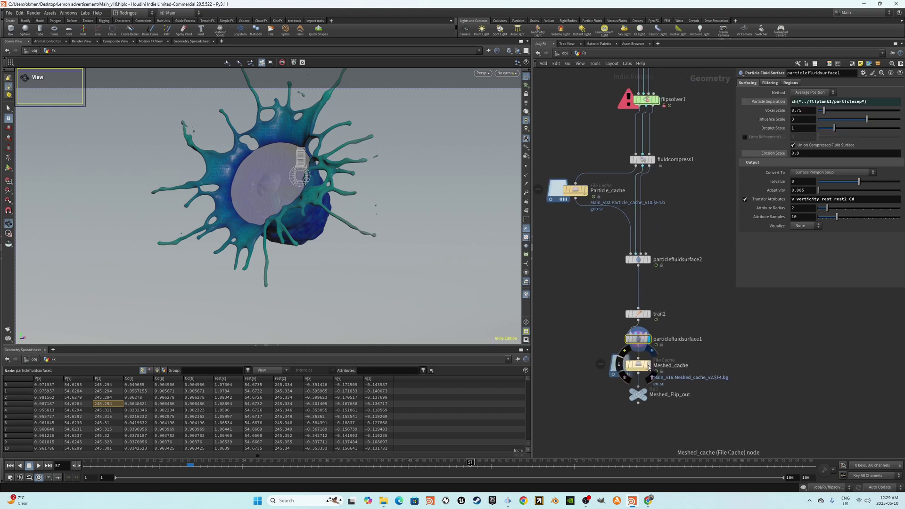
- Display the Meshed_cache splash and scrub the timeline to frames 61 and 96
left_click(649, 367)
left_click(174, 466)
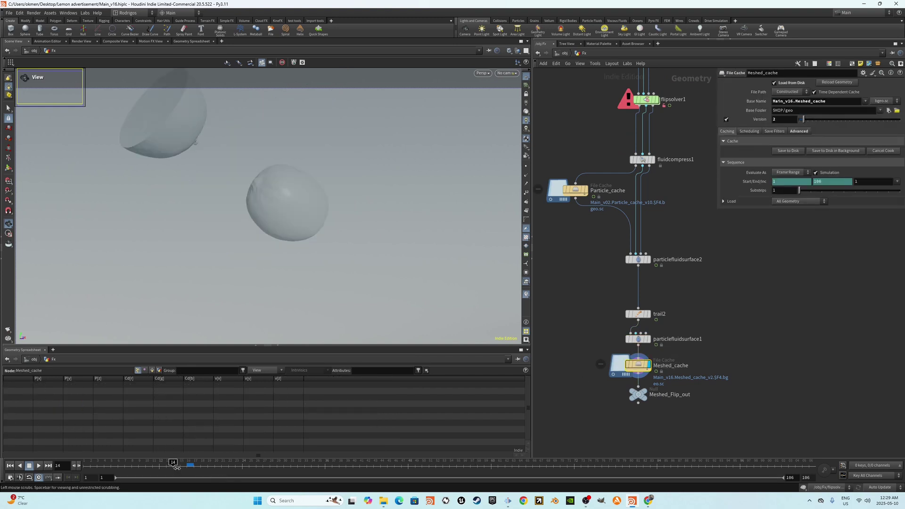
left_click_drag(176, 467, 517, 472)
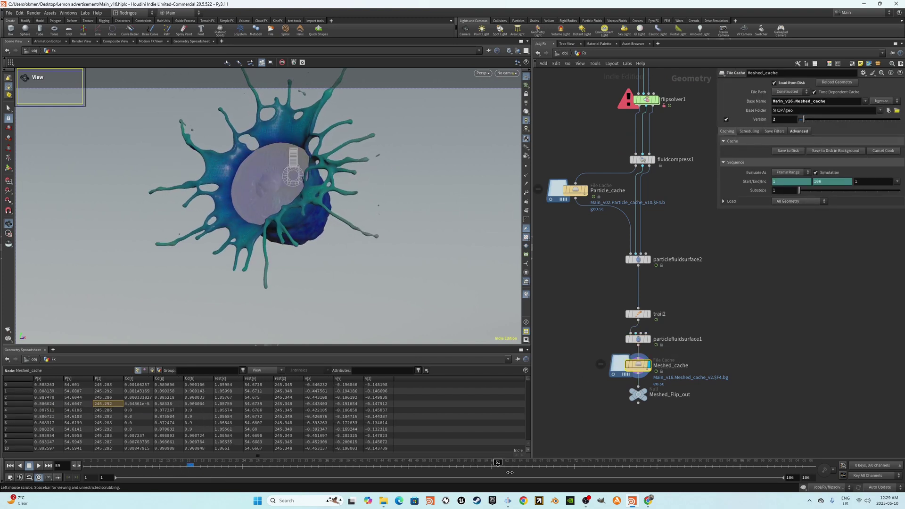
mouse_move(517, 473)
left_mouse_down()
mouse_move(703, 477)
mouse_move(82, 469)
left_mouse_up()
- Play the splash animation, then replay it and stop at frame 66
left_click(38, 465)
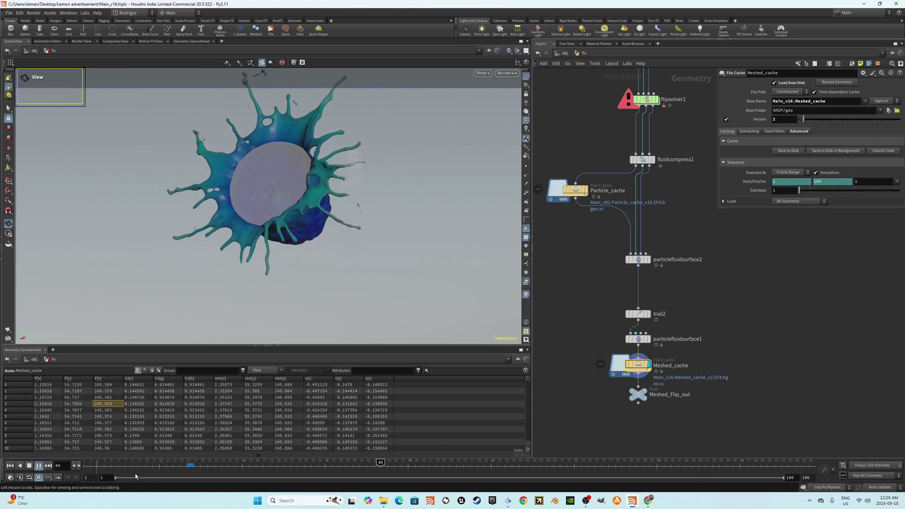
key("Escape")
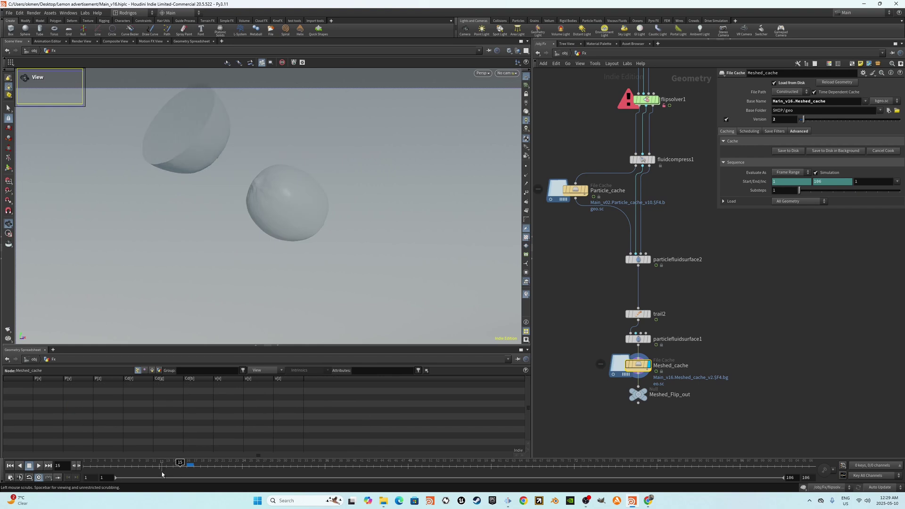
left_click(38, 466)
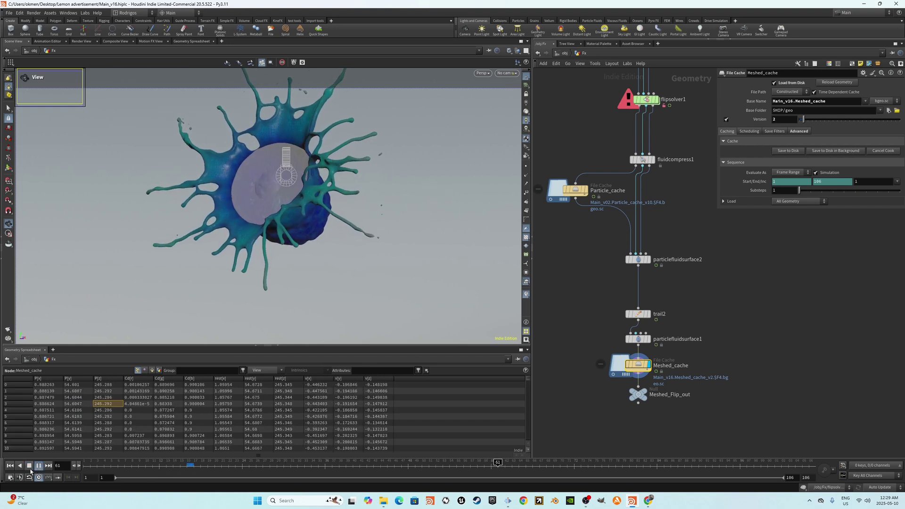
left_click(30, 467)
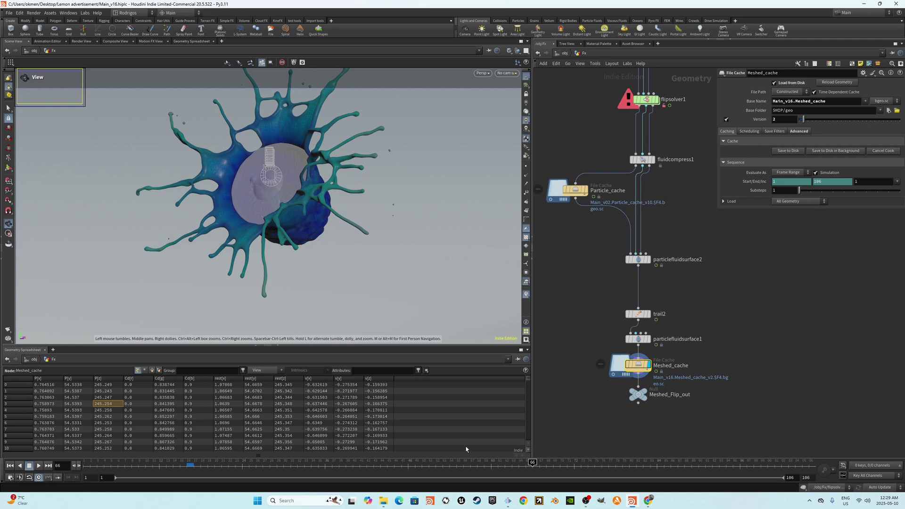
scroll(741, 374, "down", 3)
scroll(739, 379, "down", 3)
scroll(738, 389, "down", 3)
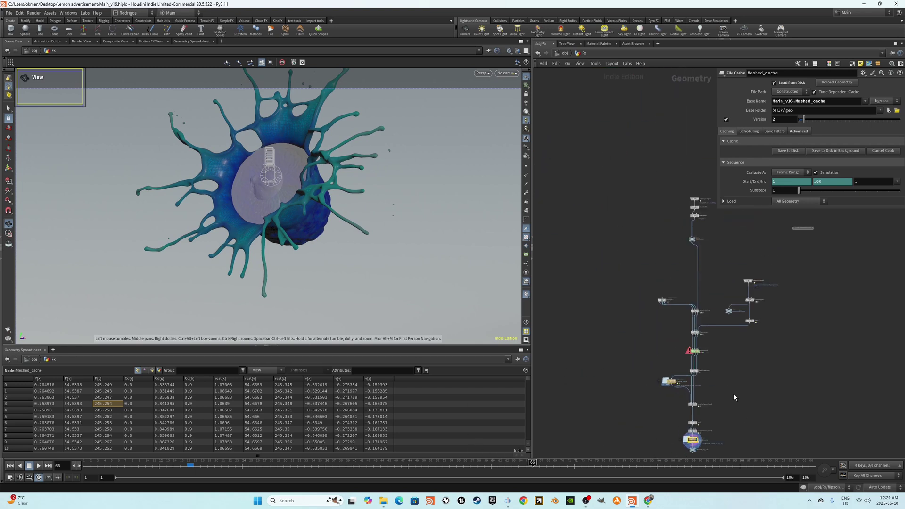
scroll(722, 389, "down", 2)
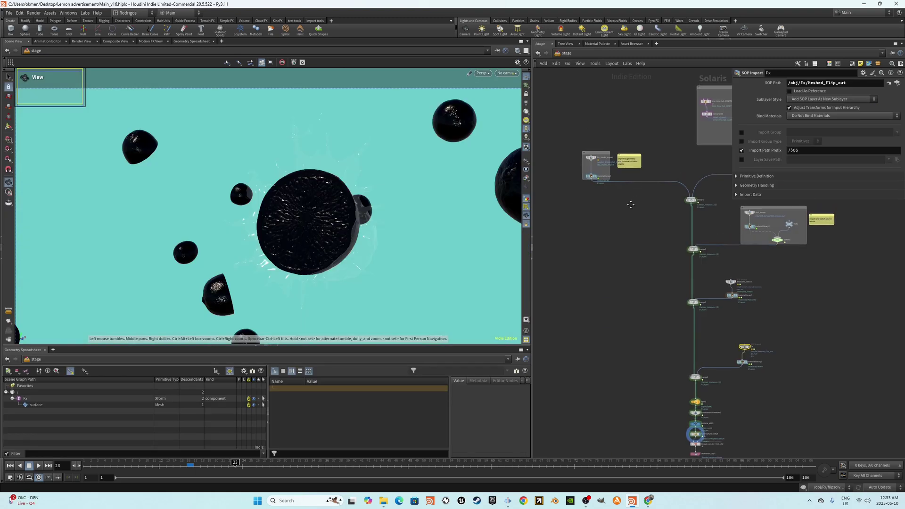
- View the stage scene through the Main_cam camera
middle_click_drag(631, 204, 606, 254)
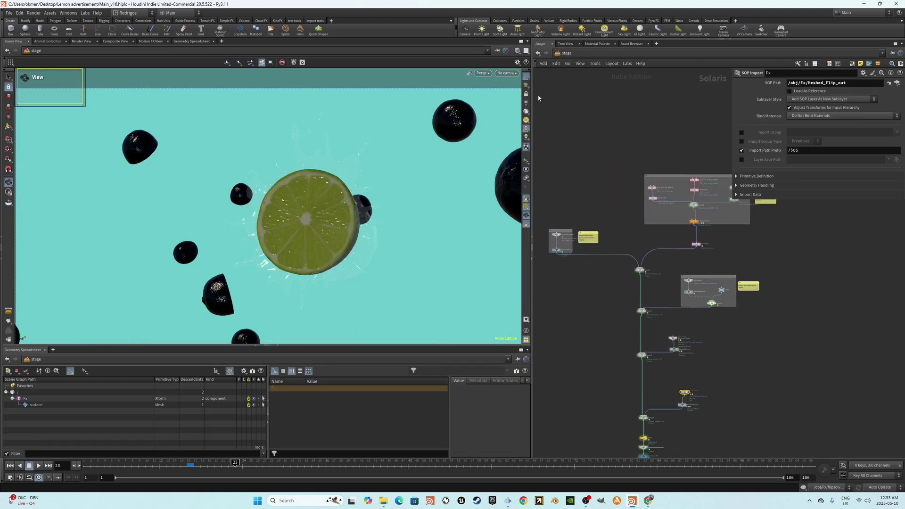
left_click(507, 73)
left_click(520, 80)
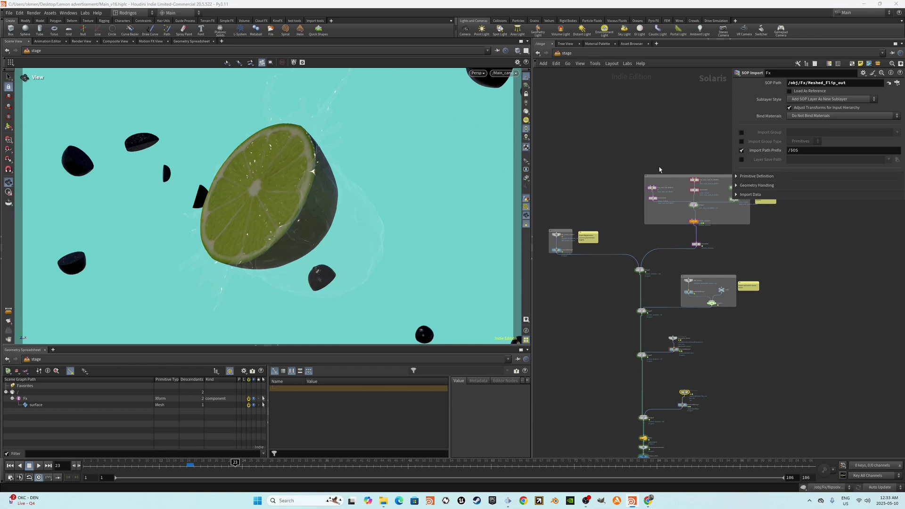
scroll(644, 227, "up", 3)
scroll(633, 253, "up", 2)
scroll(633, 252, "up", 2)
- Display lime_lime_full_ASSET1, orbit around it, and inspect its setvariant node
left_click(596, 243)
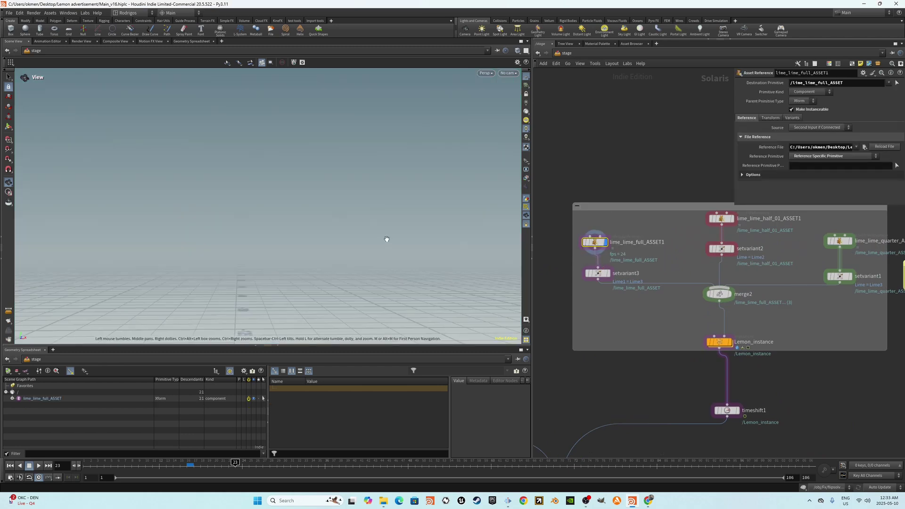
mouse_move(333, 212)
left_mouse_down()
mouse_move(354, 184)
mouse_move(324, 228)
mouse_move(368, 212)
left_mouse_up()
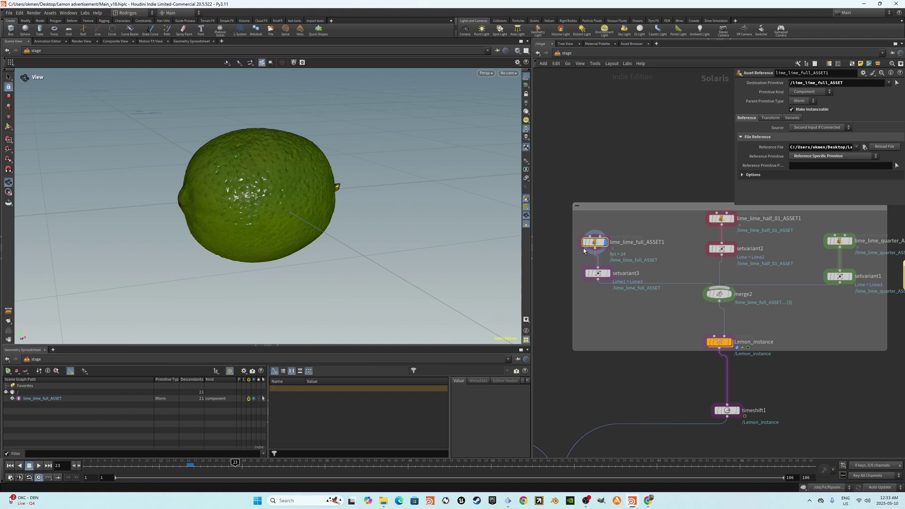
left_click(597, 273)
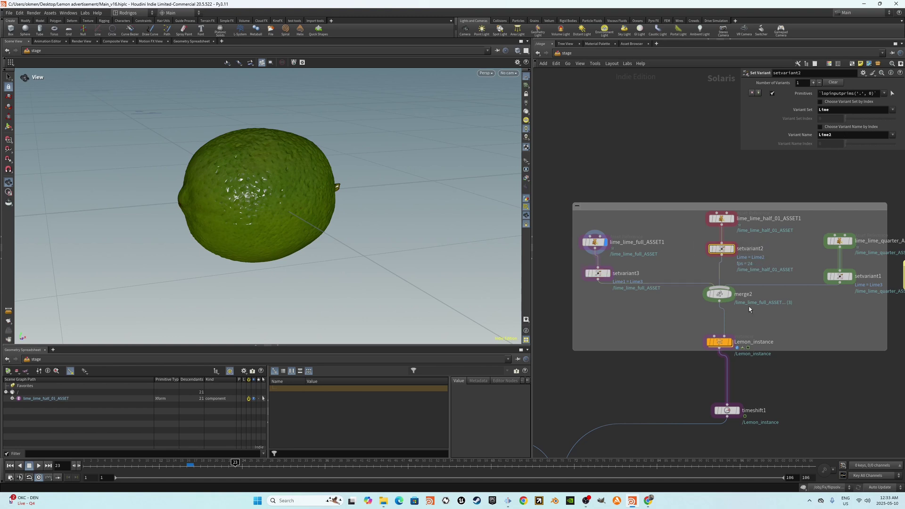
- Inside Lemon_instance, display volume1, volumebound1 and reverse1, then check timeshift1's settings
double_click(723, 342)
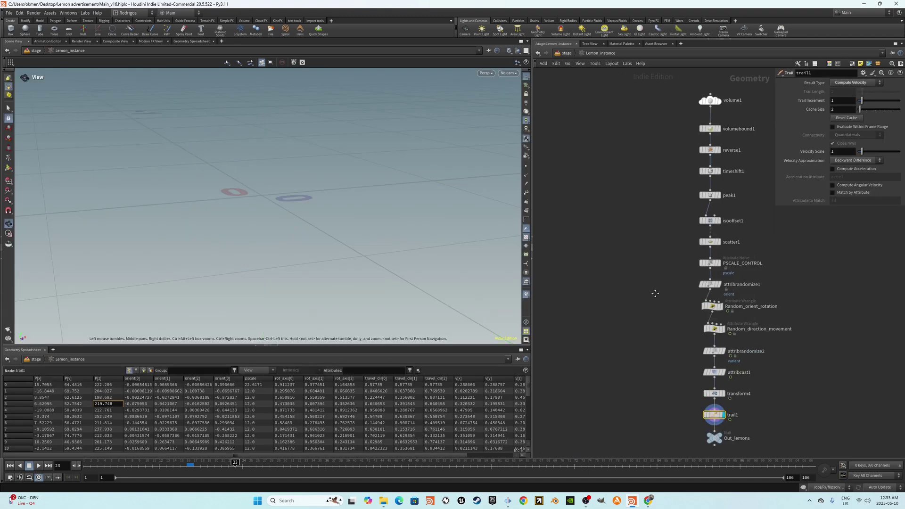
scroll(701, 298, "down", 3)
scroll(678, 225, "up", 3)
left_click(674, 173)
key("g")
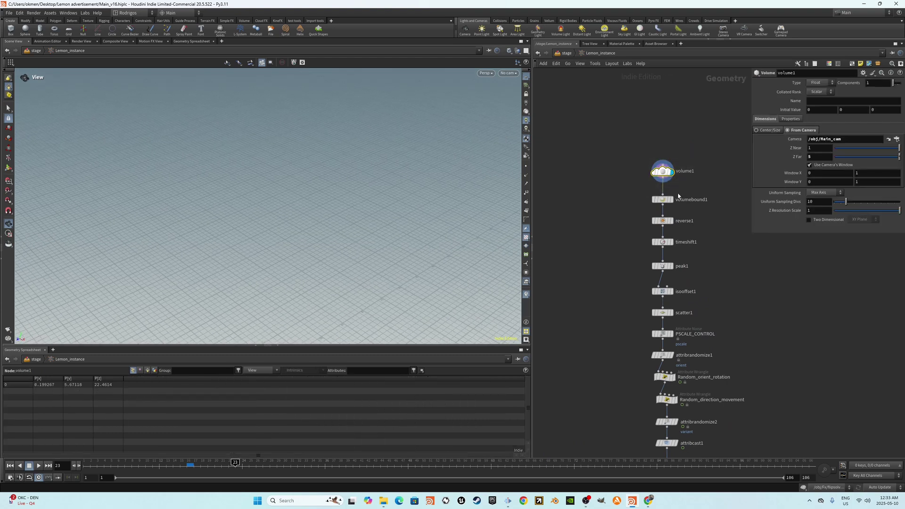
left_click(658, 200)
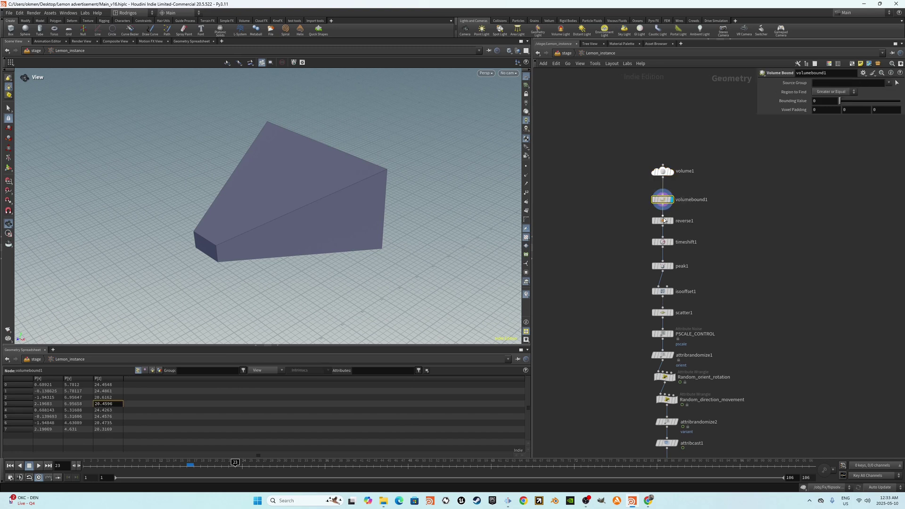
left_click(658, 220)
left_click(661, 243)
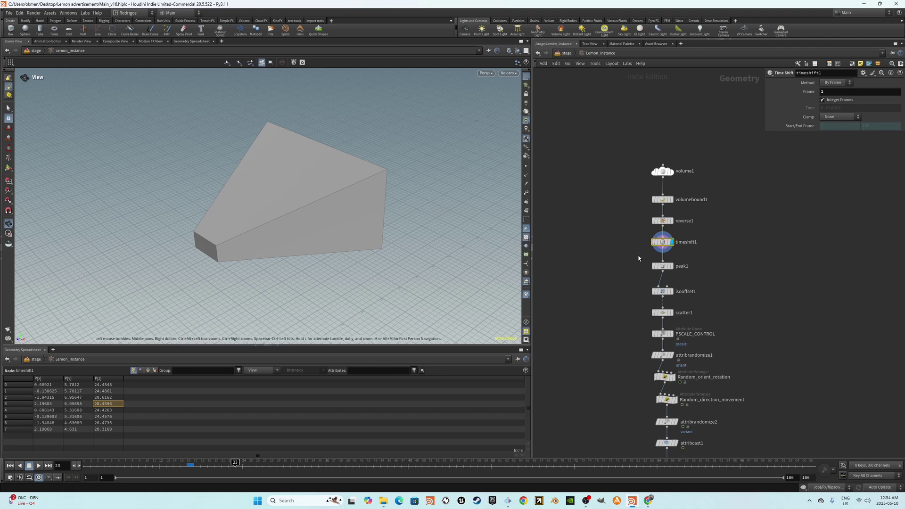
- Display the peak1, isooffset1 and scatter1 results in turn
middle_click_drag(641, 258, 636, 229)
left_click(668, 236)
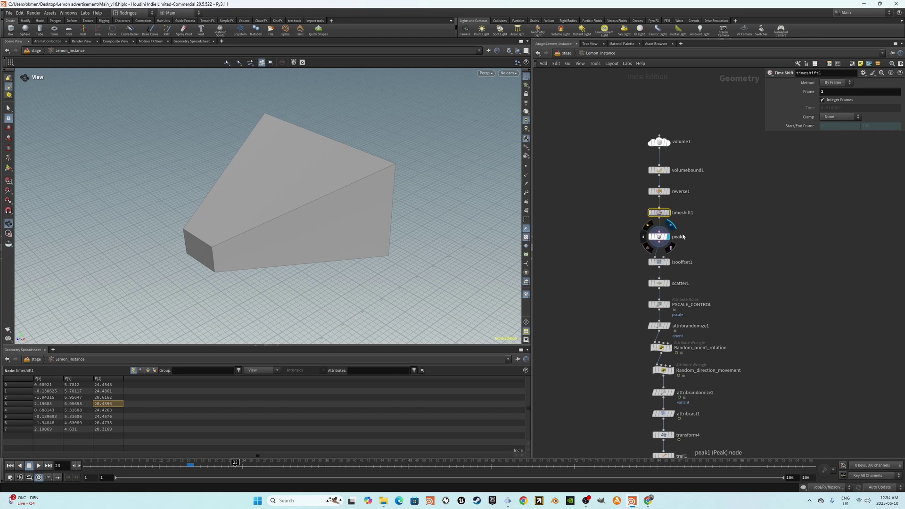
middle_click_drag(597, 258, 593, 233)
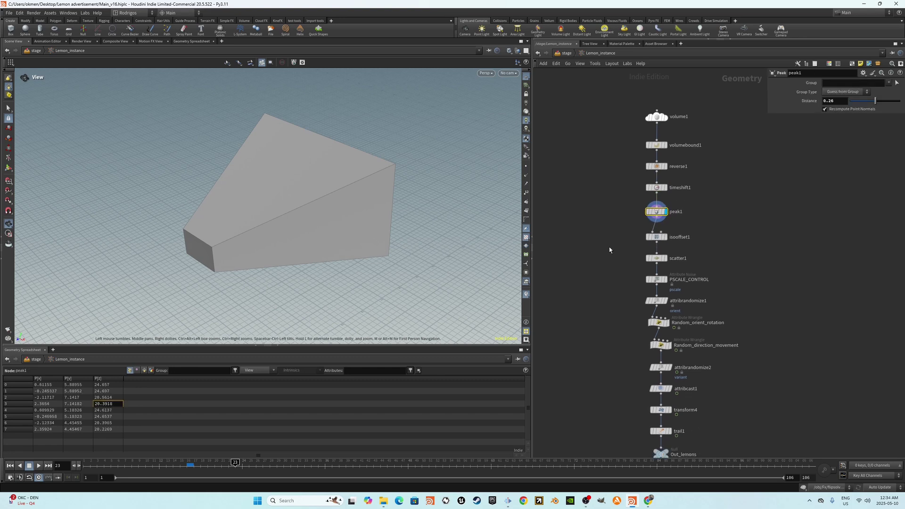
left_click(669, 236)
left_click(657, 237)
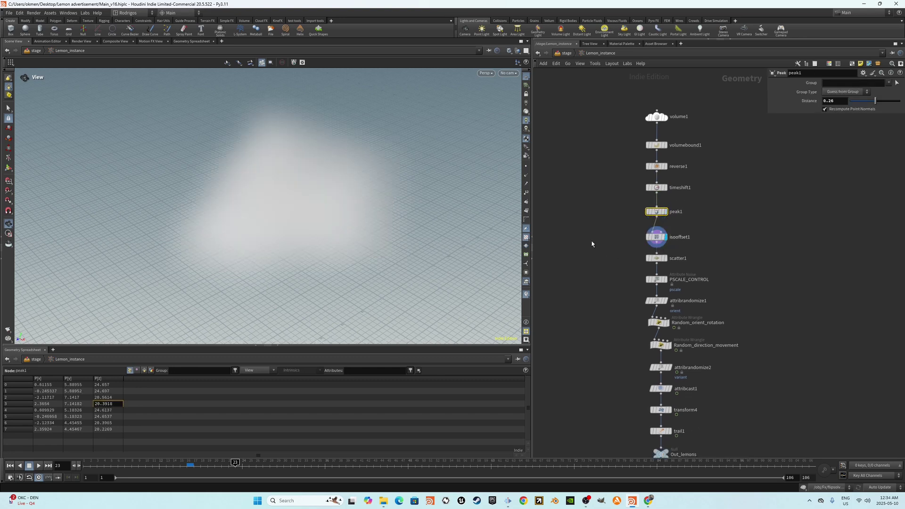
middle_click_drag(580, 277, 649, 237)
left_click(665, 230)
left_click(654, 231)
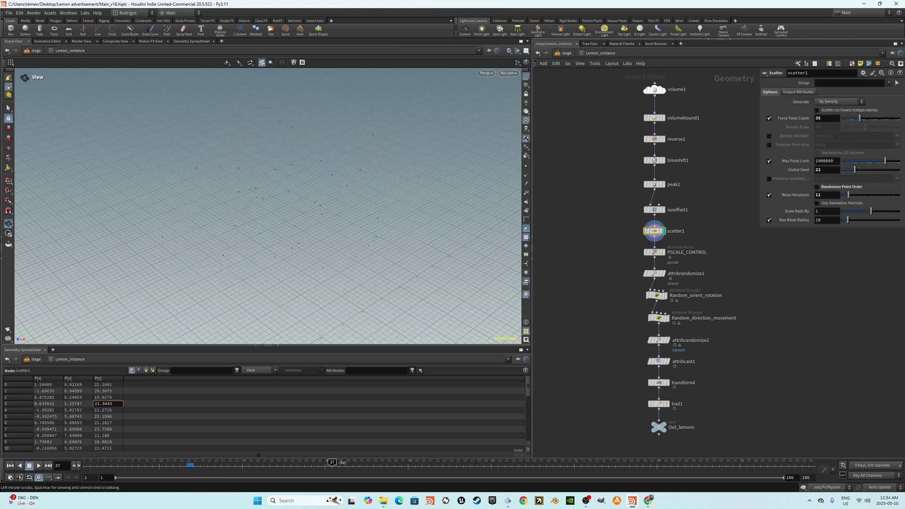
scroll(647, 262, "up", 1)
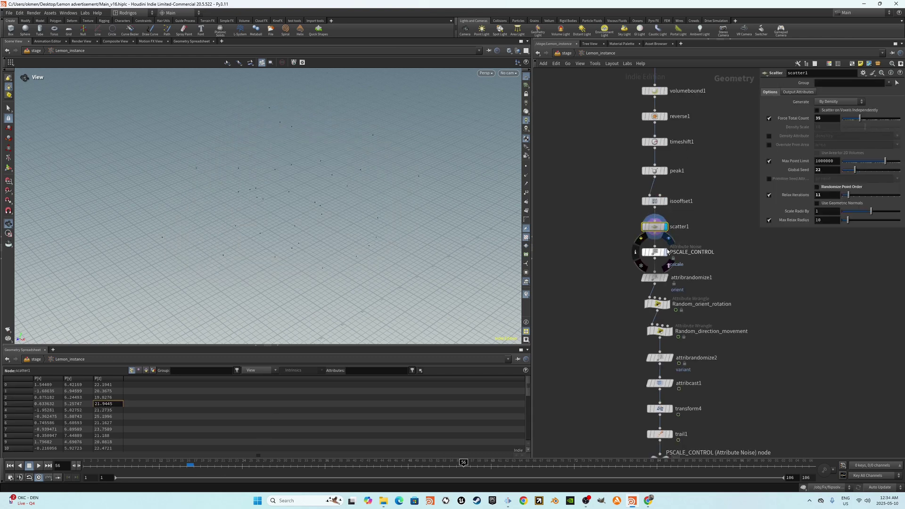
- Read PSCALE_CONTROL's noise, attribrandomize1's orientation, and the Random_orient_rotation VEX code
left_click(665, 251)
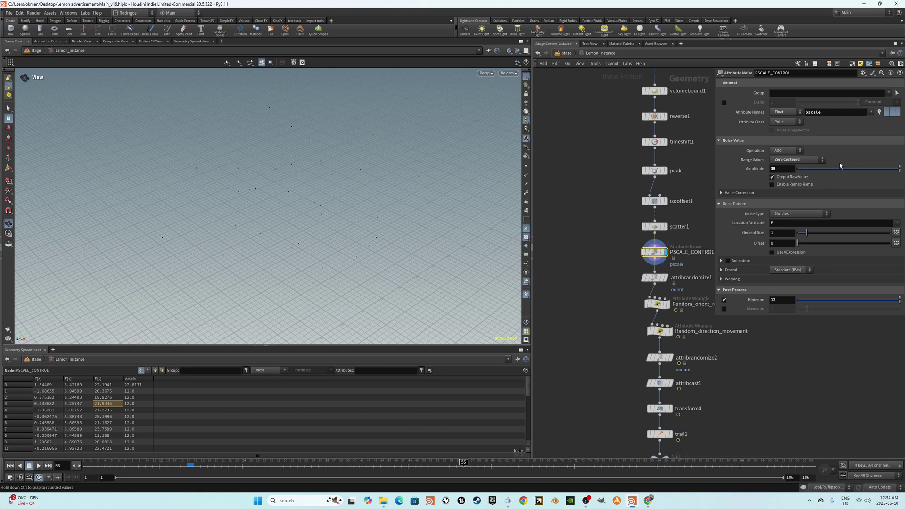
left_click(582, 238)
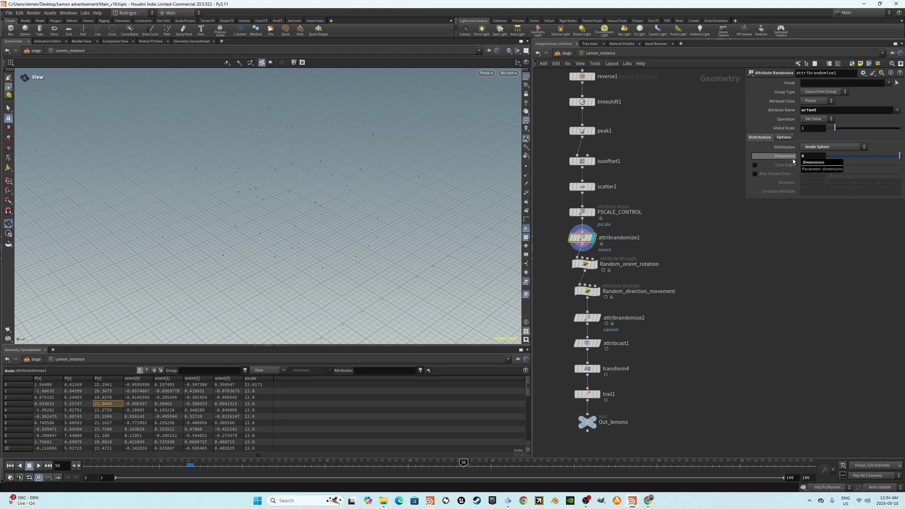
left_click(585, 264)
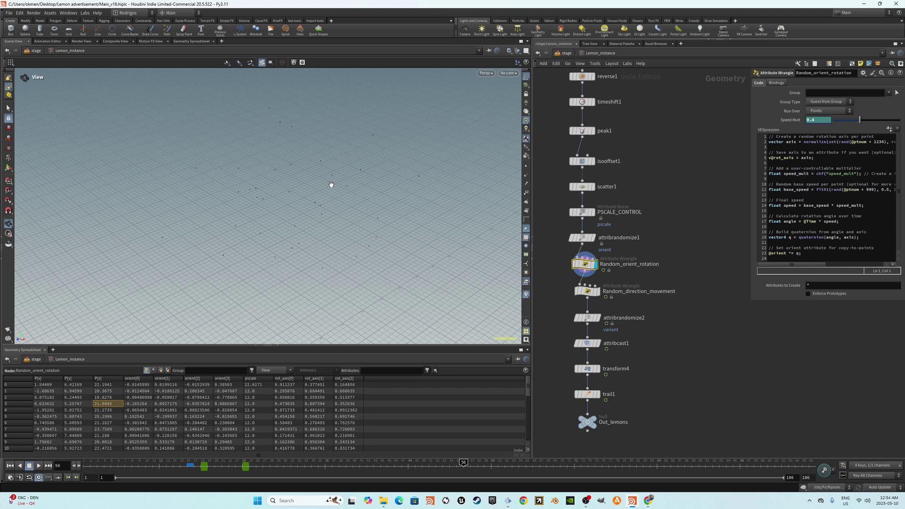
- Scrub from frame 18 to frame 24, watching the orient values change
left_click(200, 465)
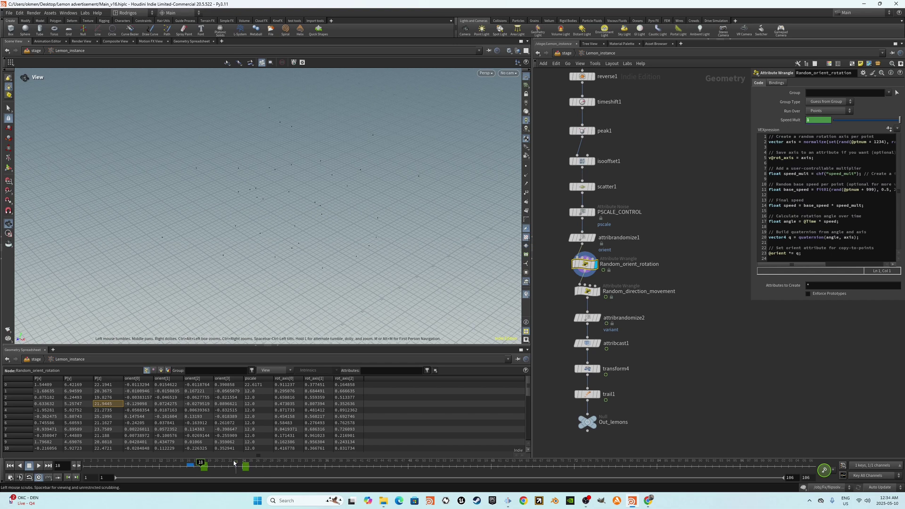
mouse_move(201, 463)
left_mouse_down()
mouse_move(251, 456)
mouse_move(205, 461)
mouse_move(244, 463)
left_mouse_up()
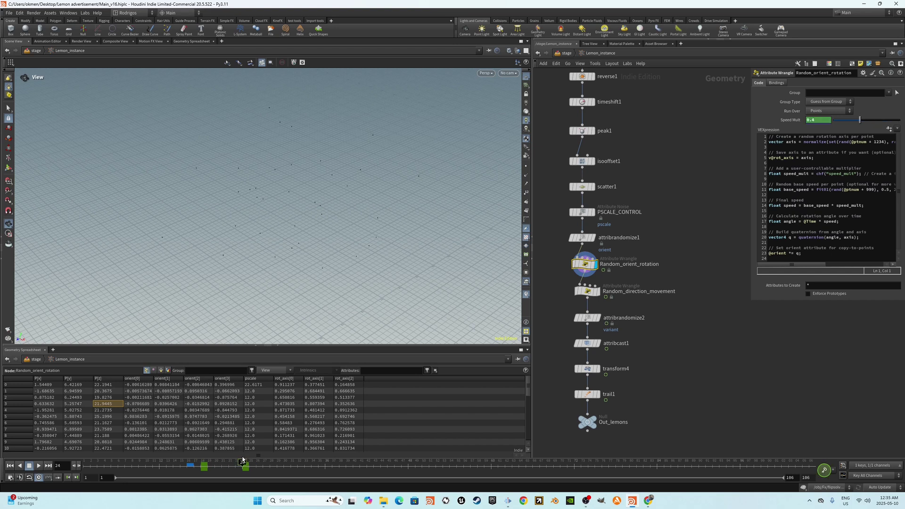
left_click(587, 291)
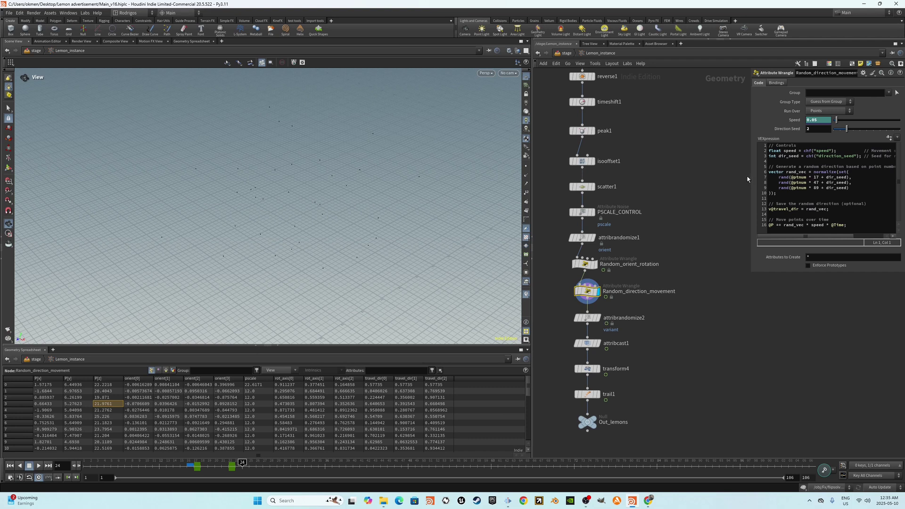
left_click_drag(751, 180, 703, 182)
left_click_drag(809, 228, 733, 147)
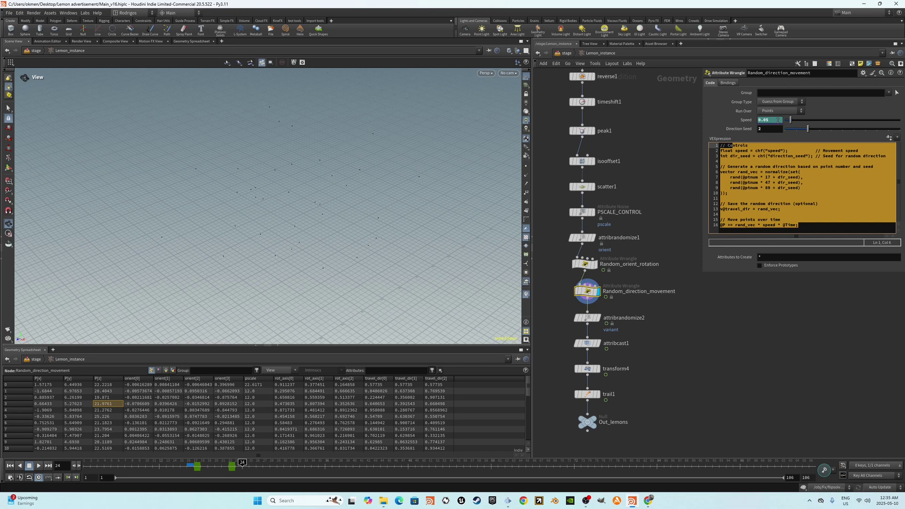
type("0.3")
- Commit Speed 0.05 and scrub to frame 22 to check the drift
key("Return")
left_click(196, 467)
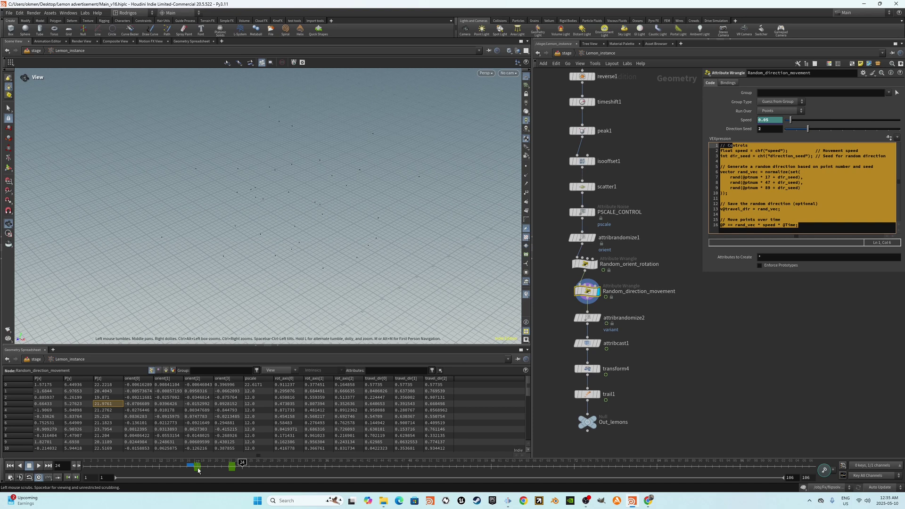
left_click_drag(196, 466, 230, 463)
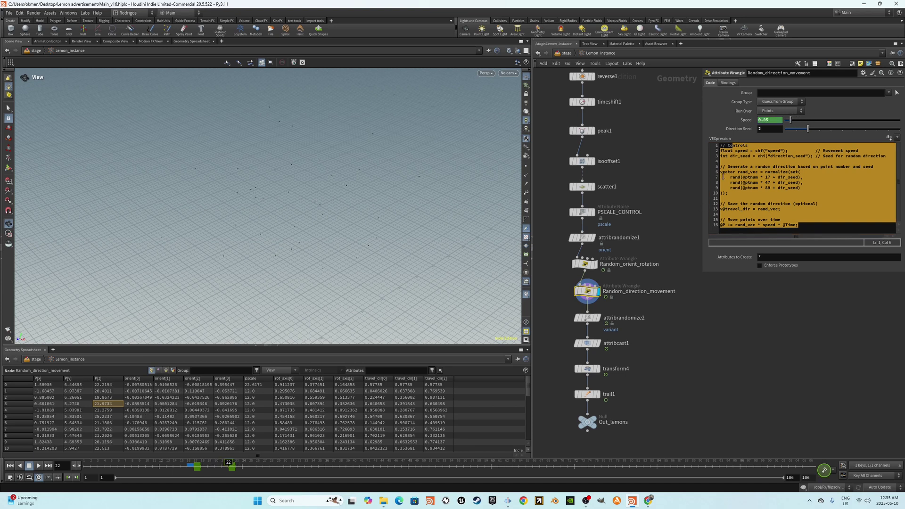
middle_click_drag(653, 236, 657, 208)
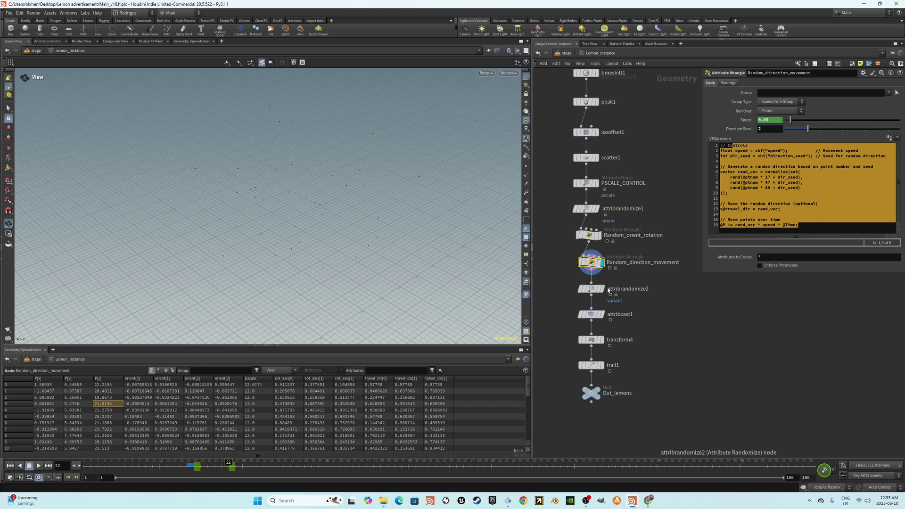
- Step through the attribrandomize2, attribcast1, transform4 and trail1 results
left_click(602, 289)
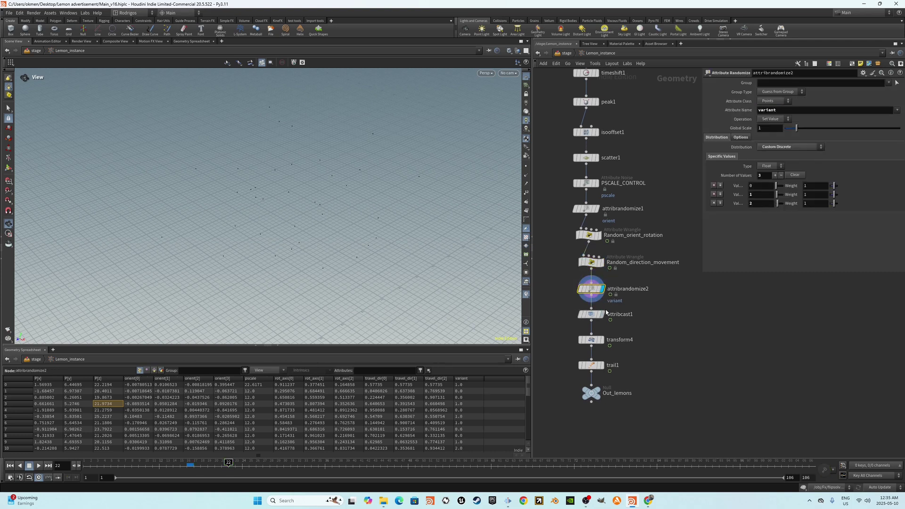
left_click(601, 314)
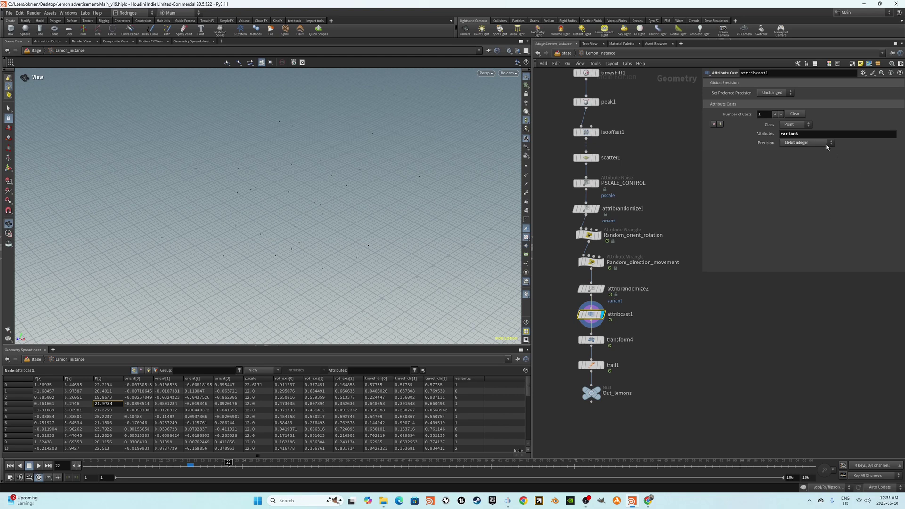
left_click(615, 339)
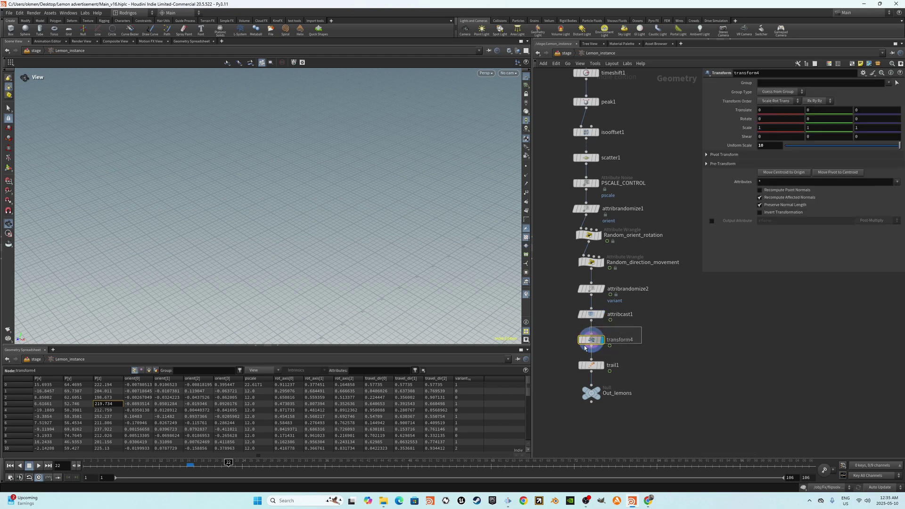
left_click(593, 367)
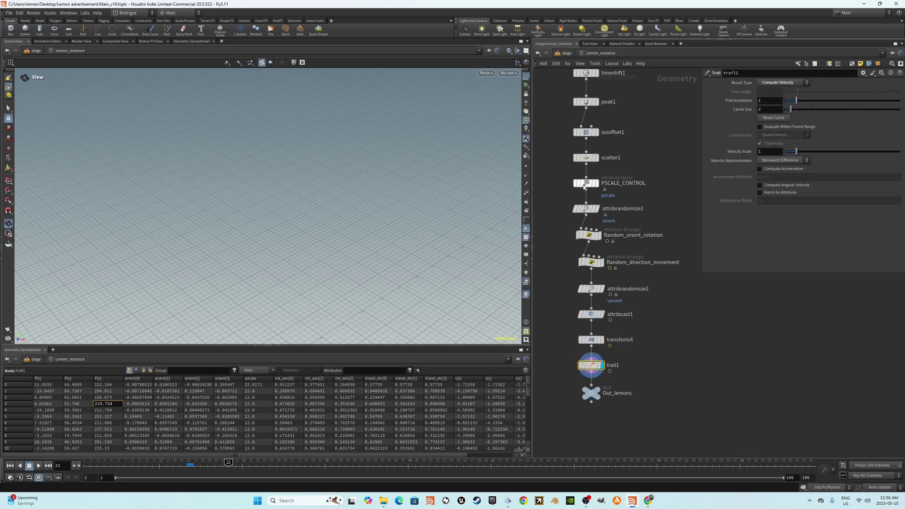
- View through Main_cam1, return to stage level, and display Lemon_instance
left_click(508, 73)
left_click(538, 113)
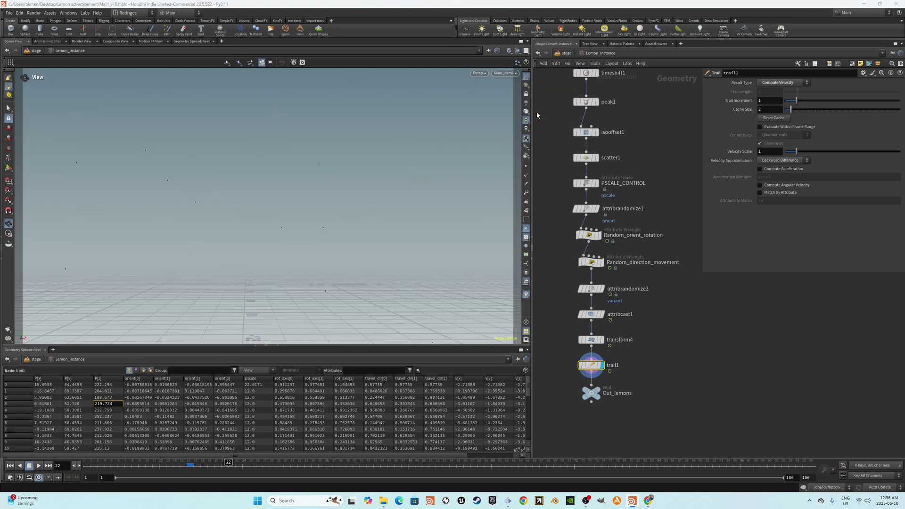
key("h")
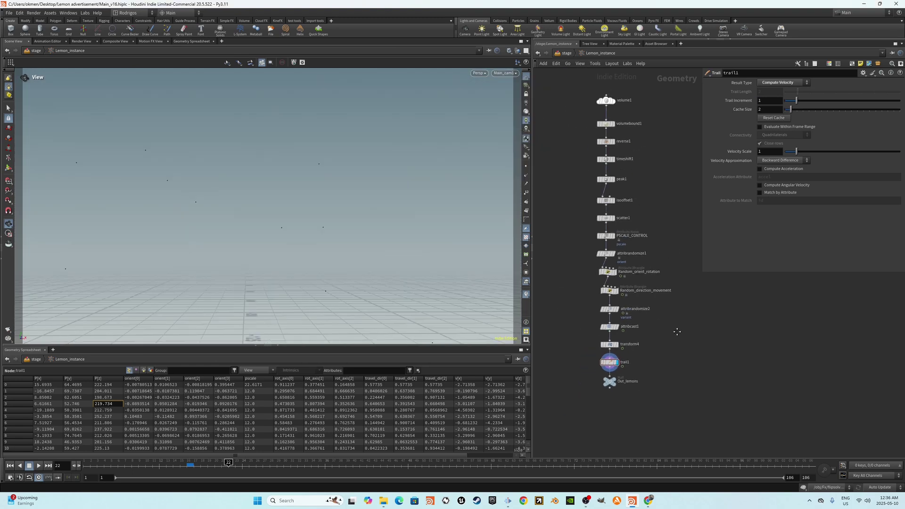
key("u")
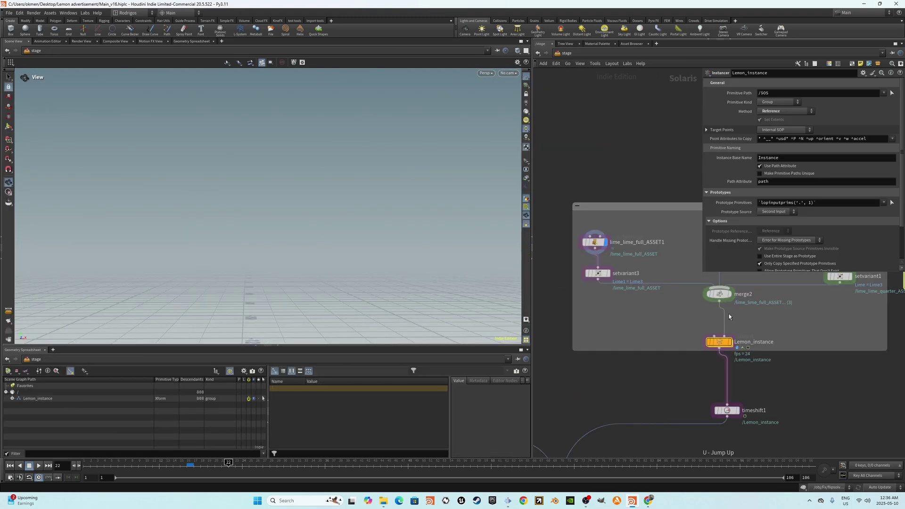
left_click(730, 342)
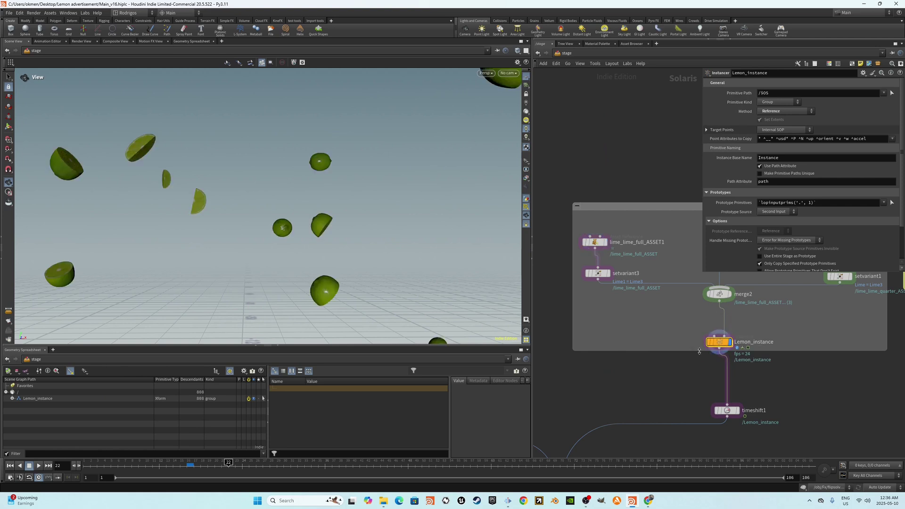
- Check merge2's lime variants and the instancer's Index Attribute, then play the animation
middle_click_drag(624, 264, 609, 273)
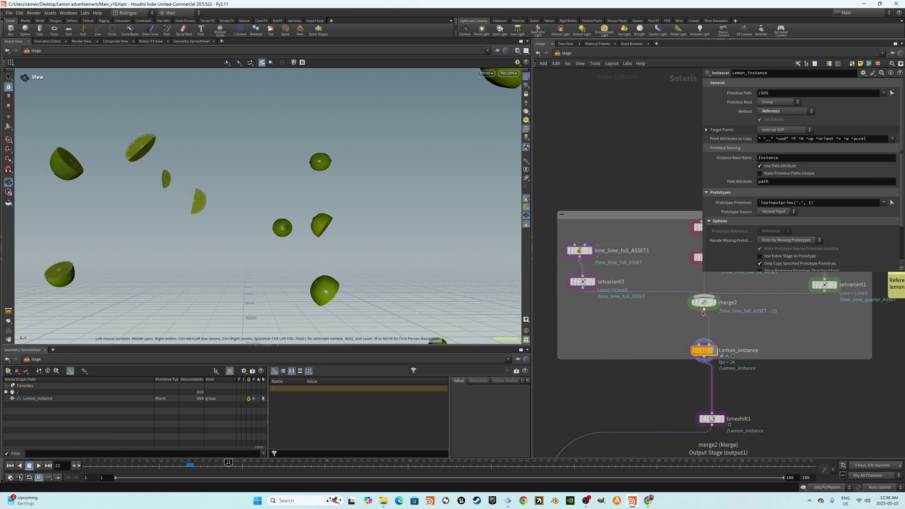
middle_click_drag(690, 316, 671, 337)
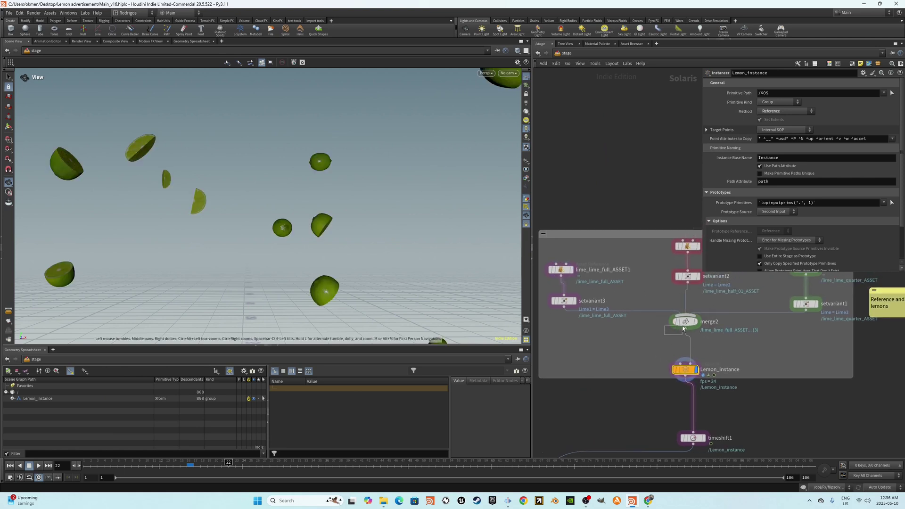
left_click(689, 323)
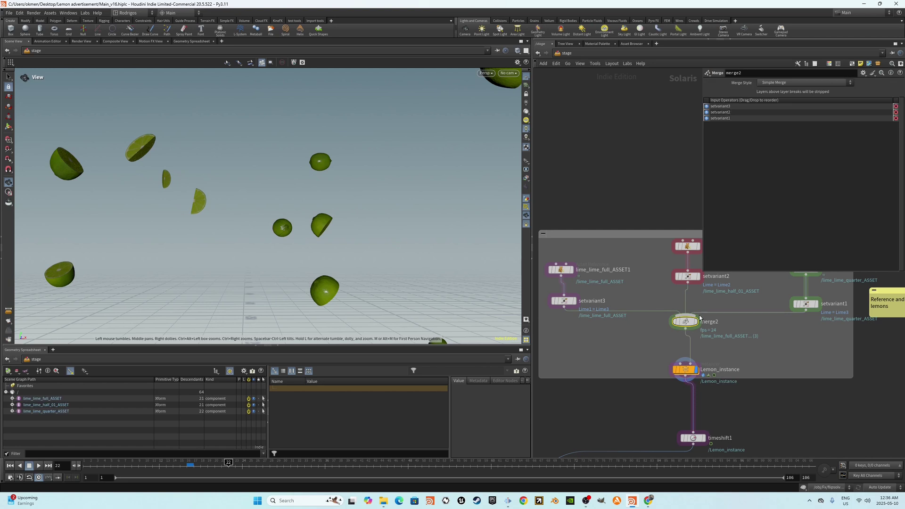
left_click(679, 372)
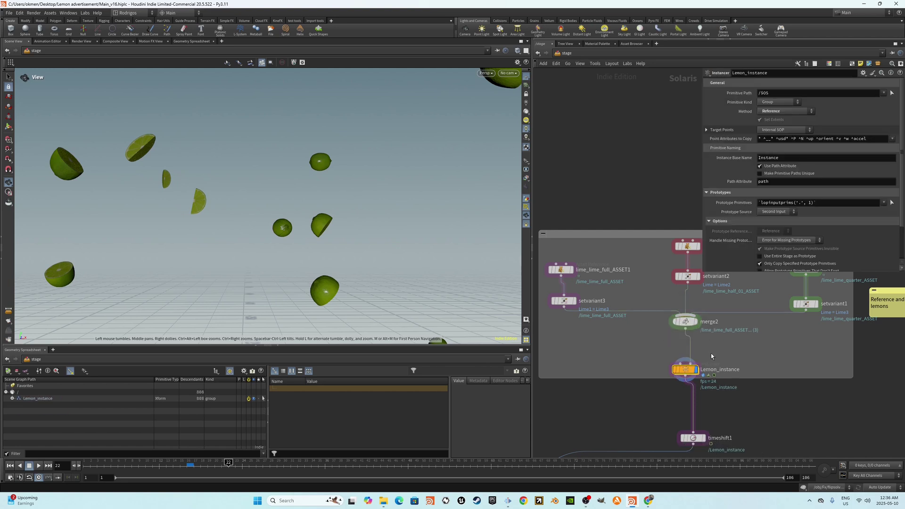
scroll(747, 262, "down", 3)
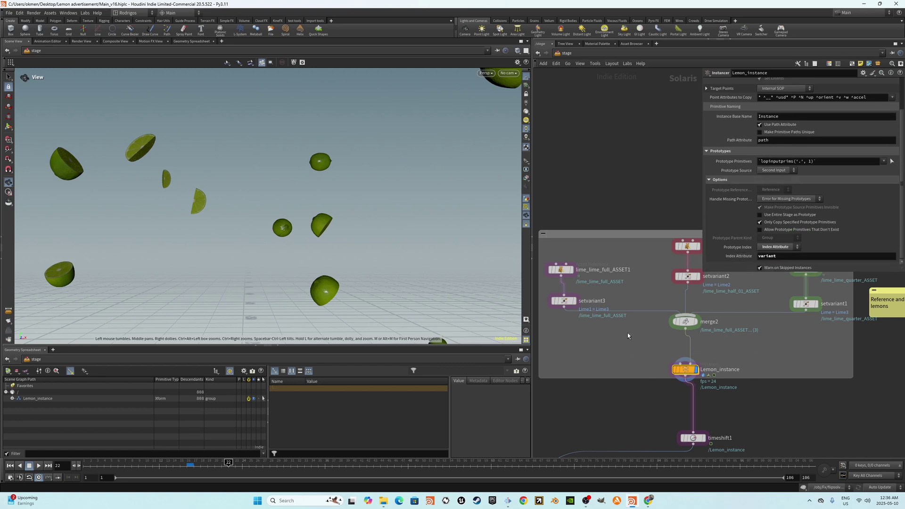
mouse_move(123, 467)
left_mouse_down()
mouse_move(520, 464)
mouse_move(477, 463)
left_mouse_up()
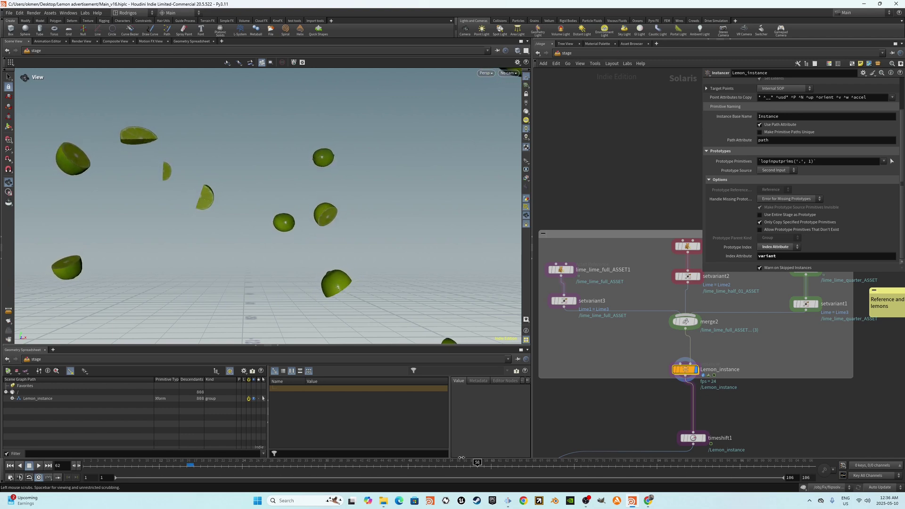
left_click(38, 466)
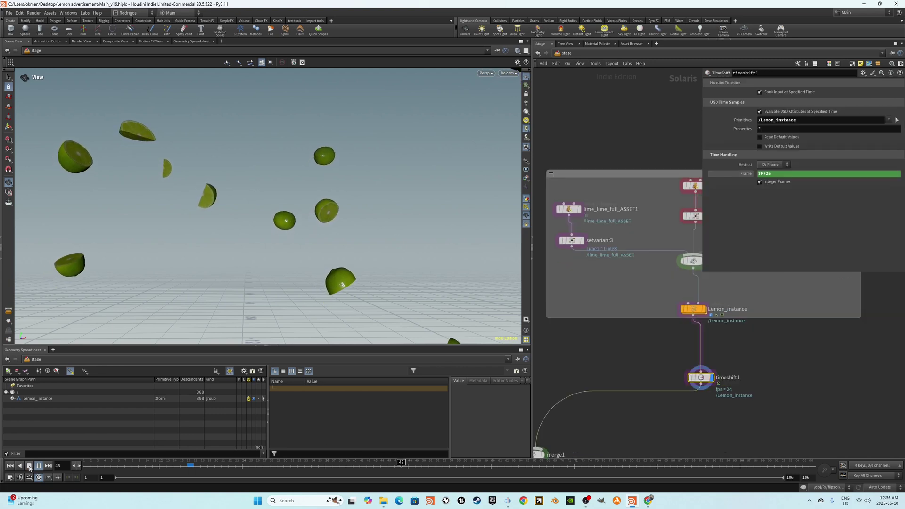
- Stop playback and display BG_studio_import, orbiting out to see the whole backdrop
left_click(30, 465)
mouse_move(551, 357)
middle_mouse_down()
mouse_move(638, 340)
mouse_move(575, 349)
middle_mouse_up()
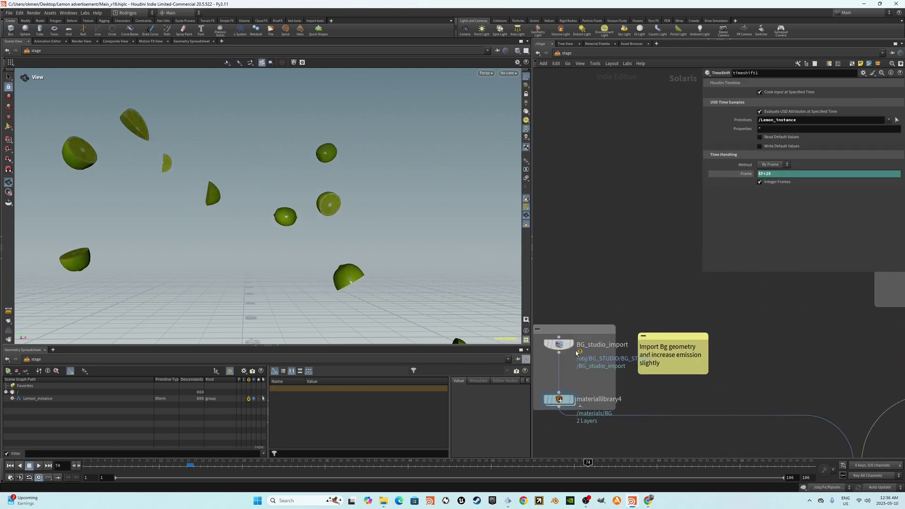
left_click(571, 345)
left_click(556, 347)
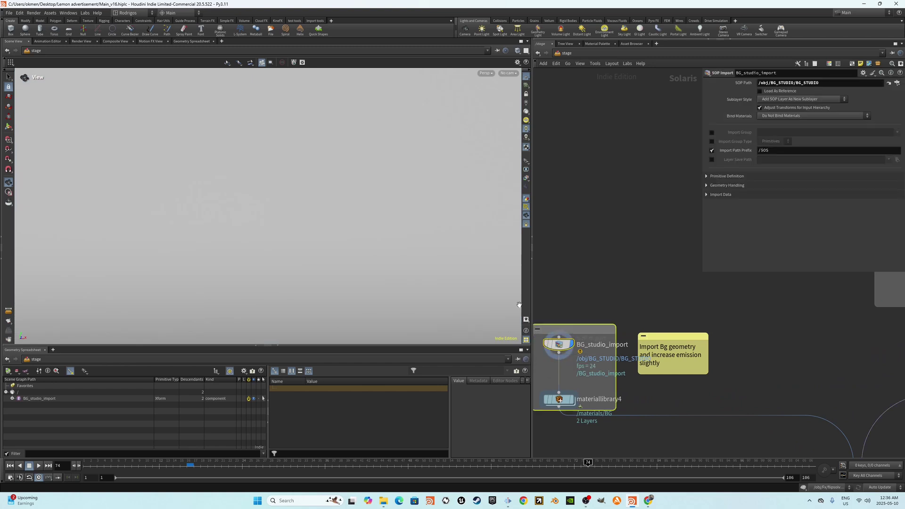
mouse_move(460, 277)
left_mouse_down()
mouse_move(301, 259)
mouse_move(364, 234)
mouse_move(252, 262)
mouse_move(356, 223)
mouse_move(365, 234)
mouse_move(323, 257)
left_mouse_up()
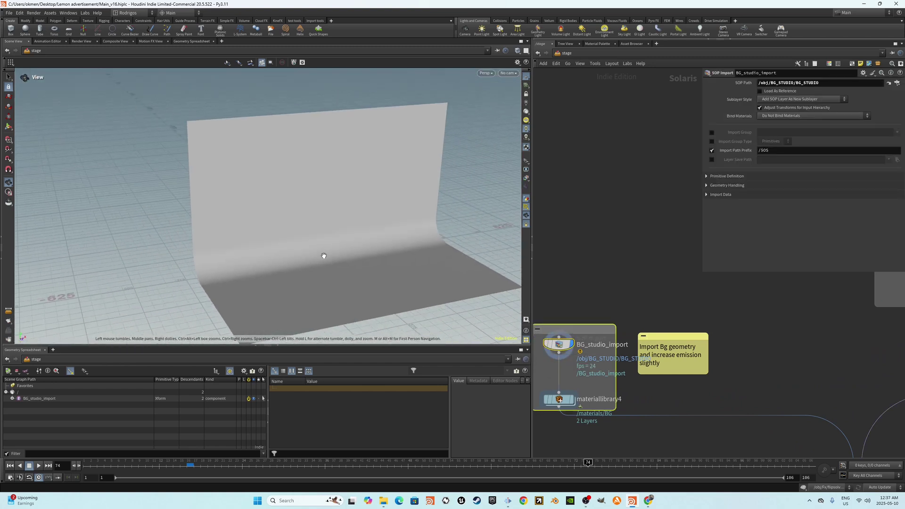
- Review the BG material inside materiallibrary4, then display merge3
double_click(563, 399)
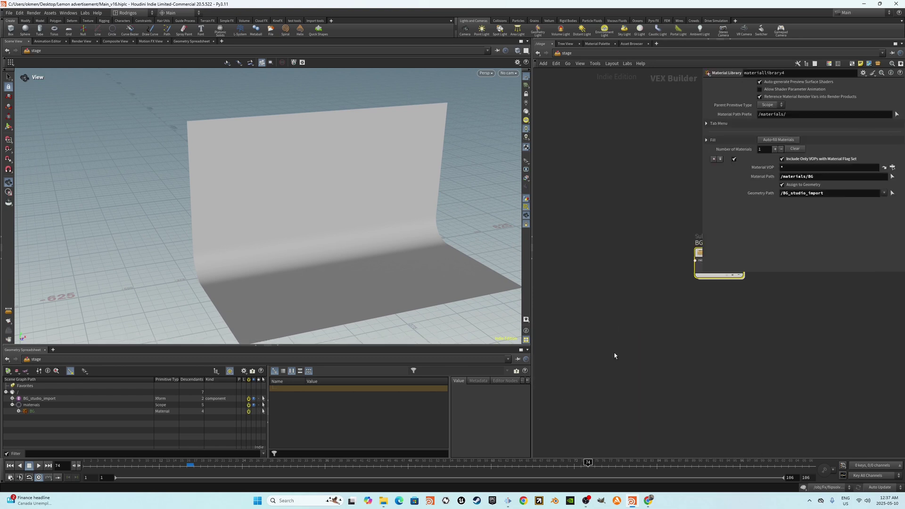
double_click(647, 317)
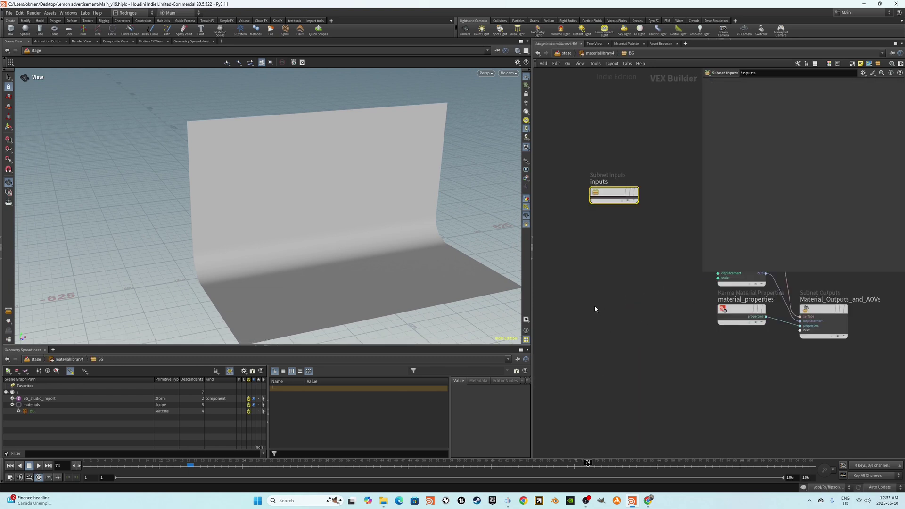
key("u")
key("u")
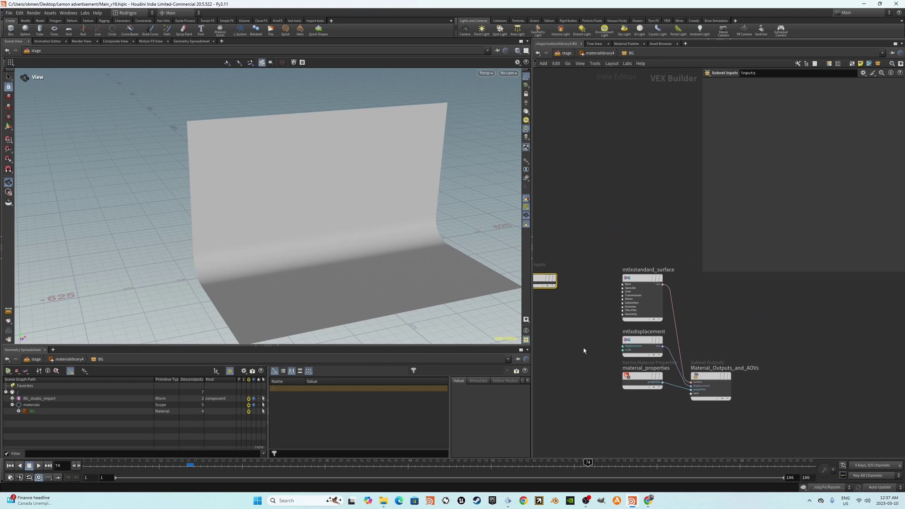
scroll(745, 322, "down", 3)
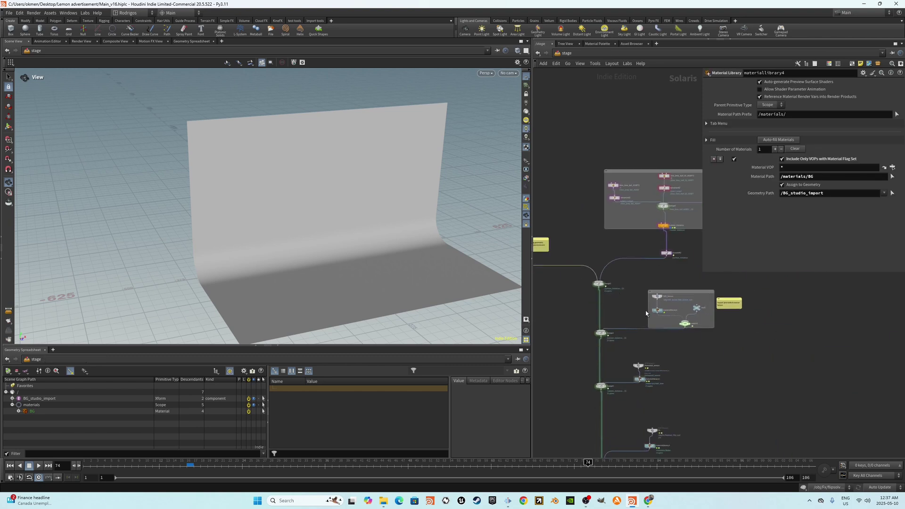
scroll(645, 314, "up", 2)
left_click(570, 355)
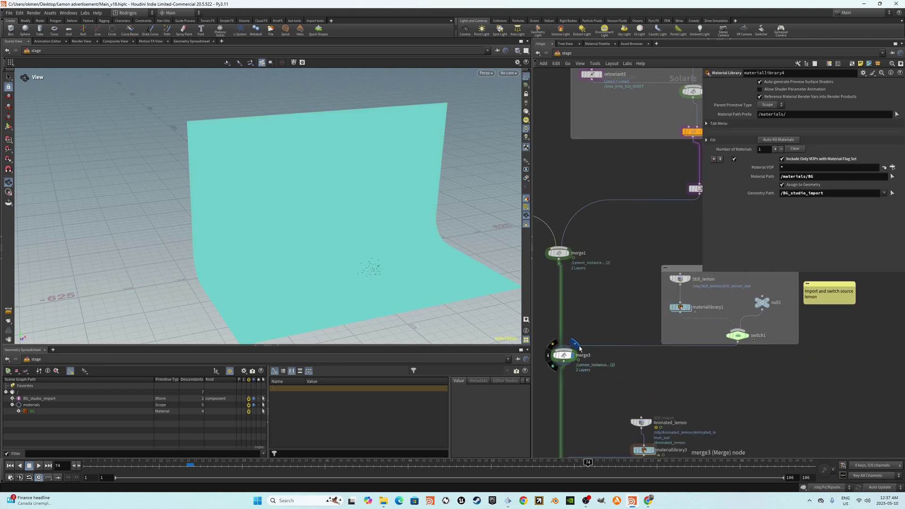
left_click(565, 357)
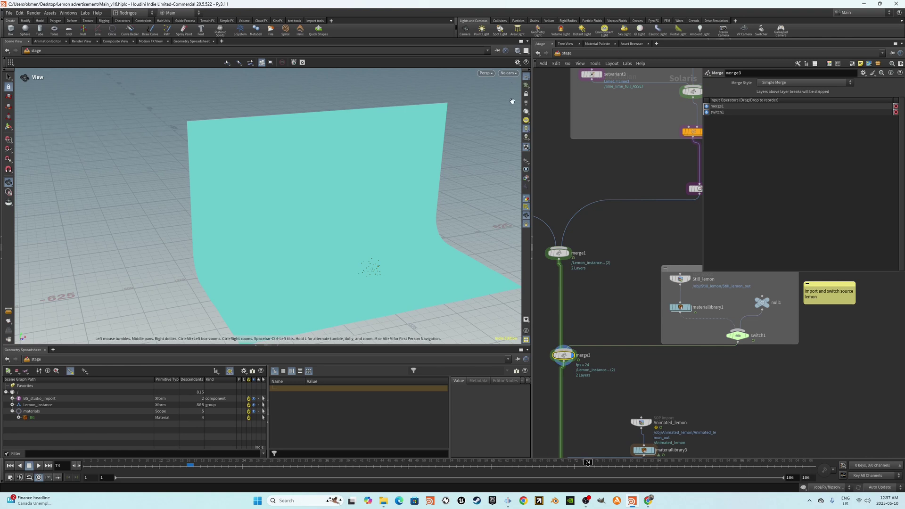
scroll(693, 284, "up", 2)
- Preview Still_lemon, its material, and the lemon-source switch, then scrub back
left_click(688, 278)
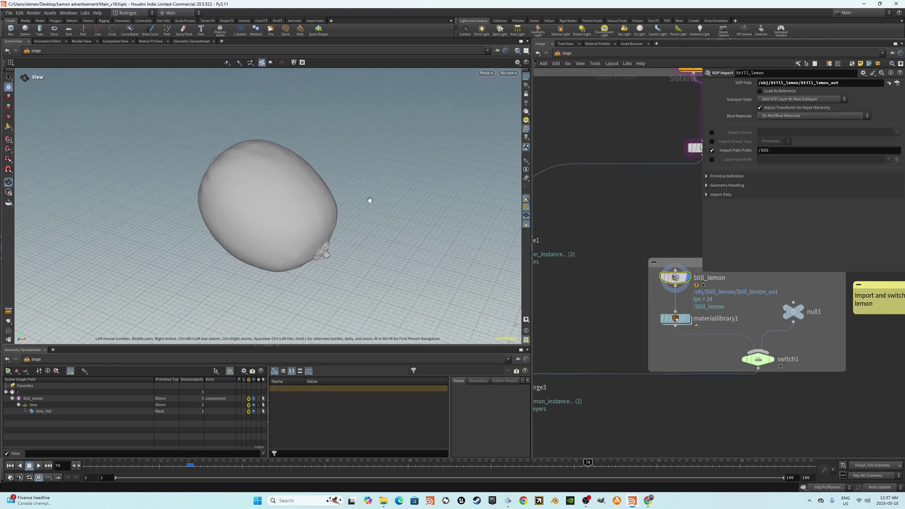
left_click(691, 320)
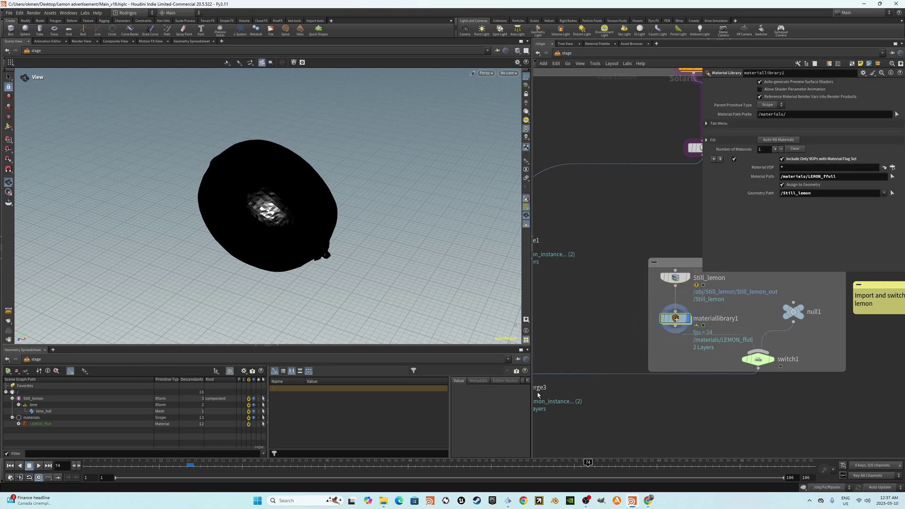
left_click(758, 360)
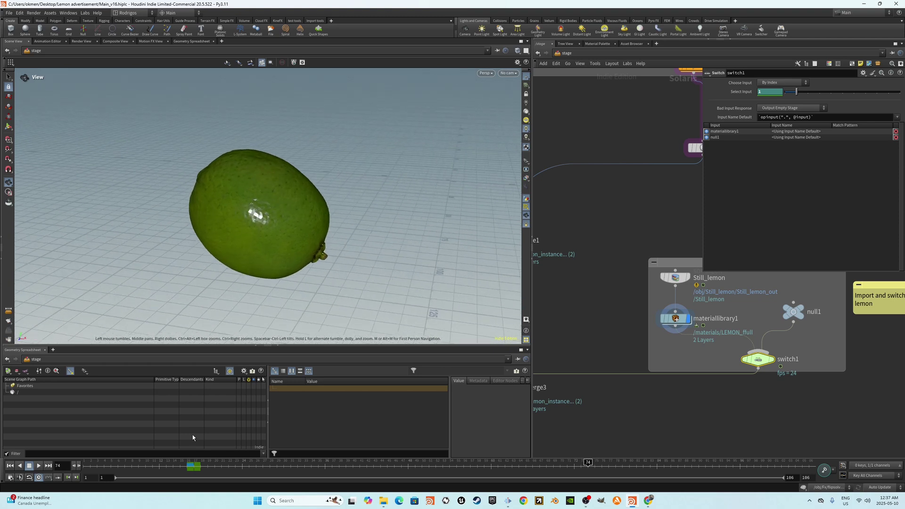
left_click_drag(191, 465, 214, 463)
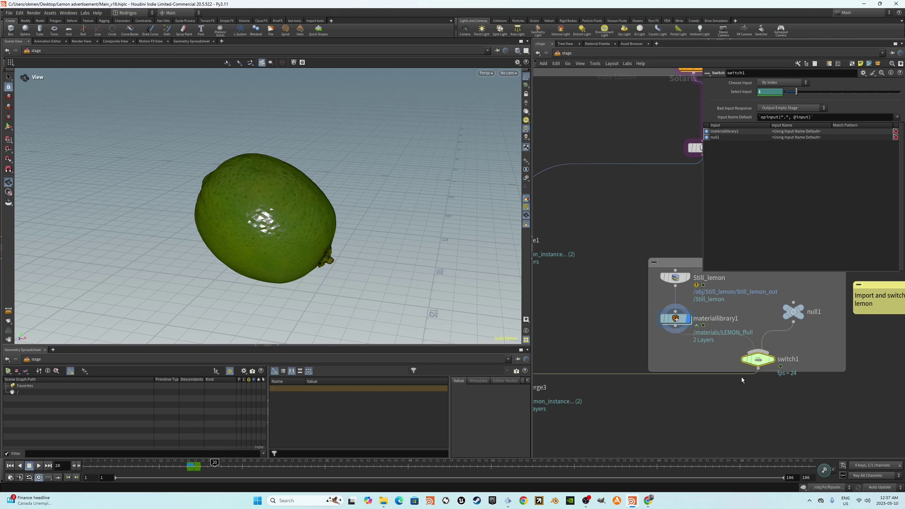
scroll(697, 373, "down", 5)
scroll(667, 347, "down", 5)
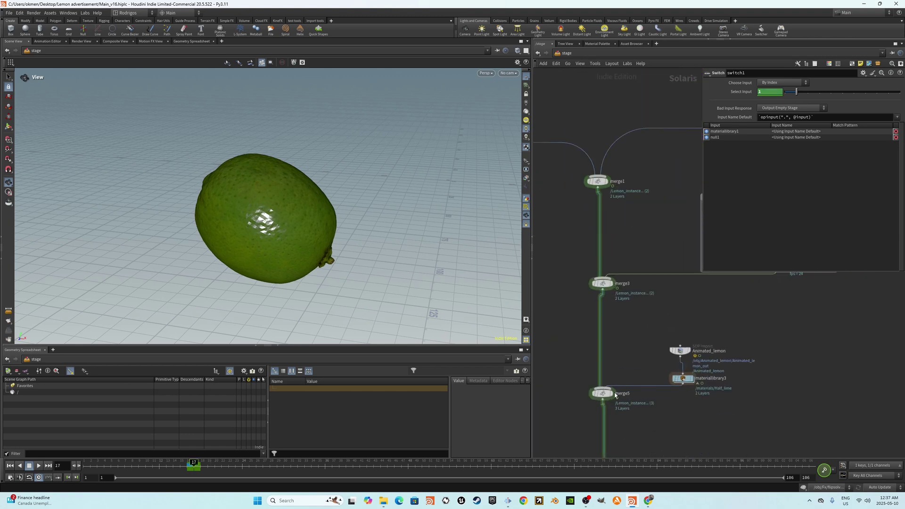
scroll(677, 354, "down", 3)
- Preview Animated_lemon, materiallibrary3, merge5 and merge4 while scrubbing the limes forward
left_click(690, 351)
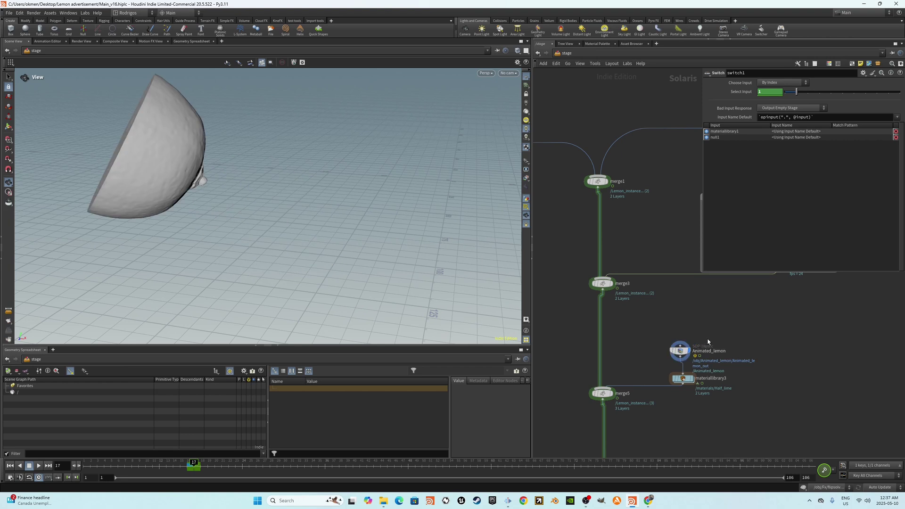
left_click(692, 378)
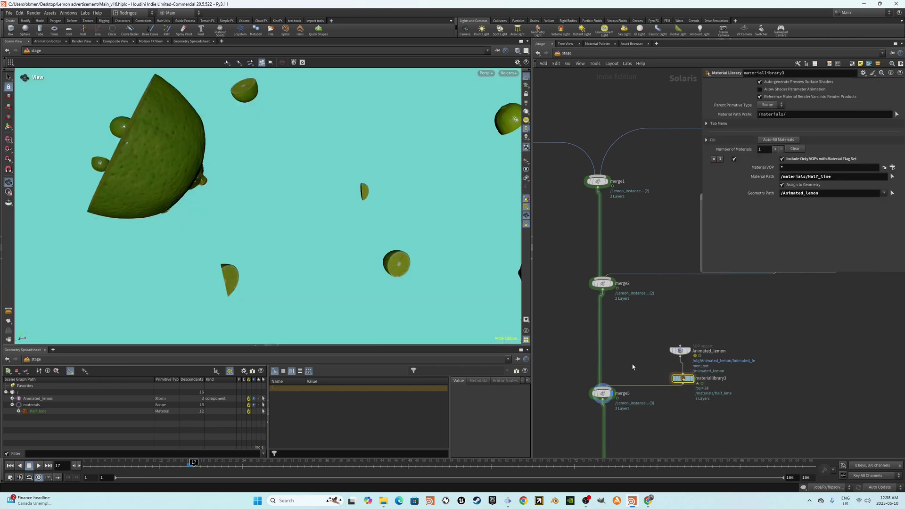
left_click(601, 393)
key("h")
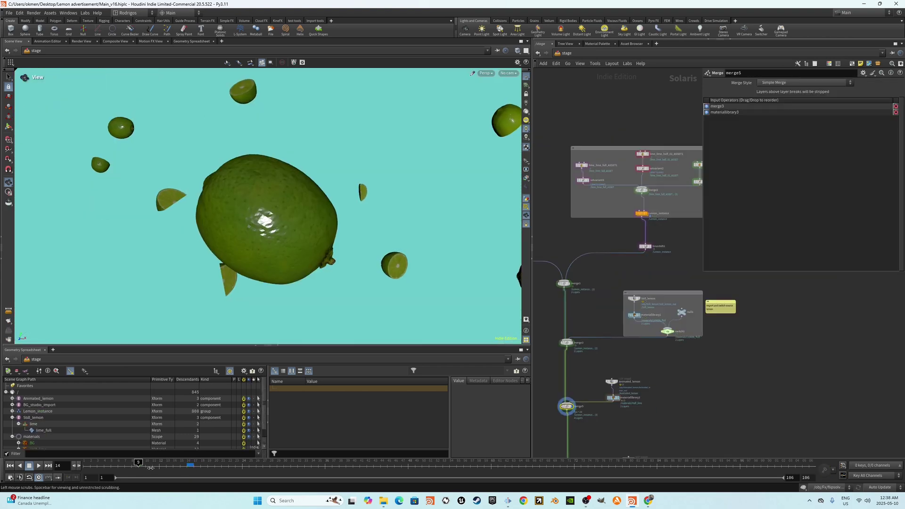
left_click(159, 463)
left_click_drag(160, 463, 222, 461)
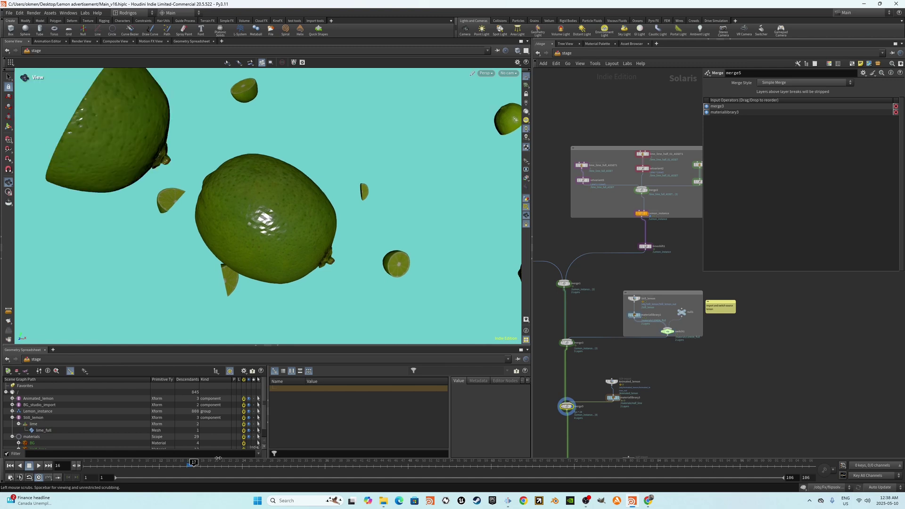
scroll(707, 367, "down", 3)
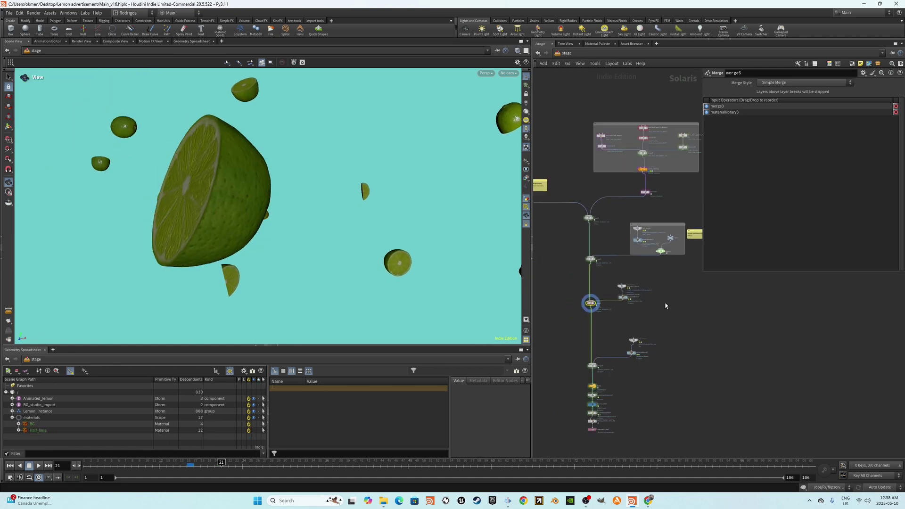
scroll(602, 303, "up", 5)
left_click(593, 367)
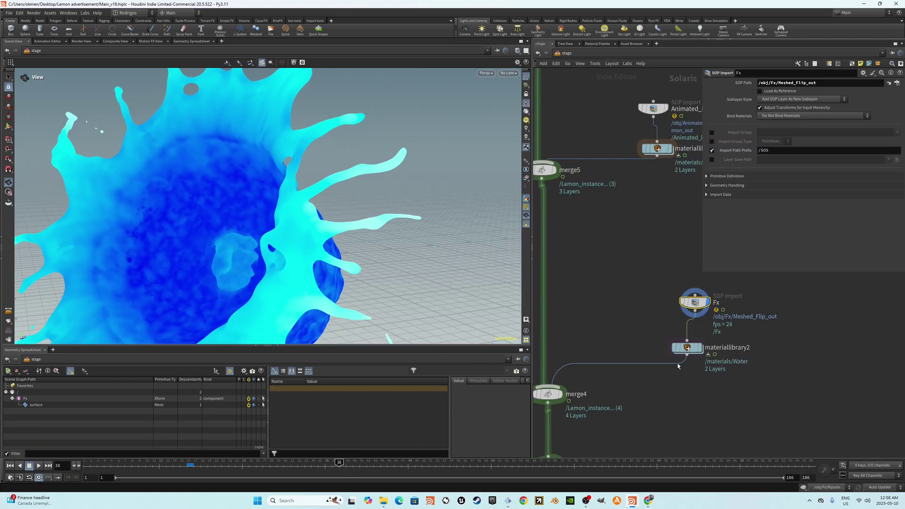
- Inspect materiallibrary2's Water Standard Surface (transmission 1, IOR 1.33), then return to stage level
left_click(701, 348)
left_click(686, 347)
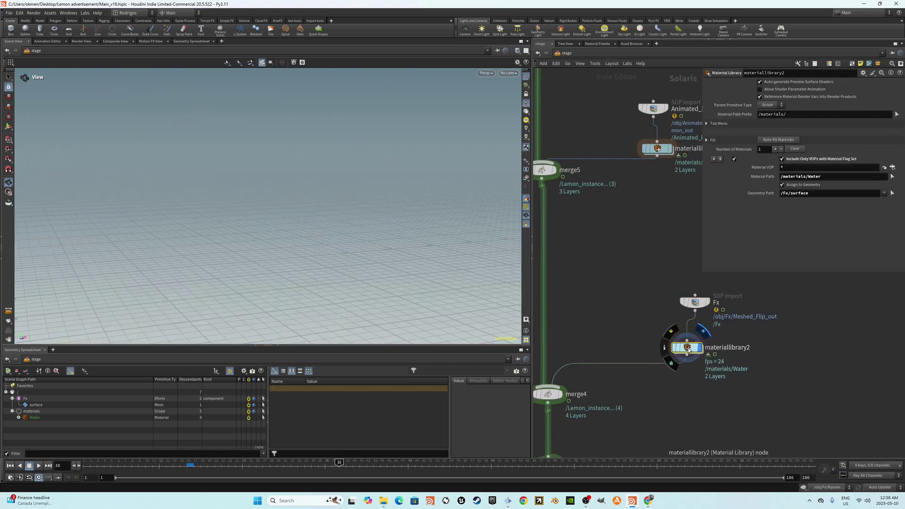
double_click(688, 348)
double_click(652, 312)
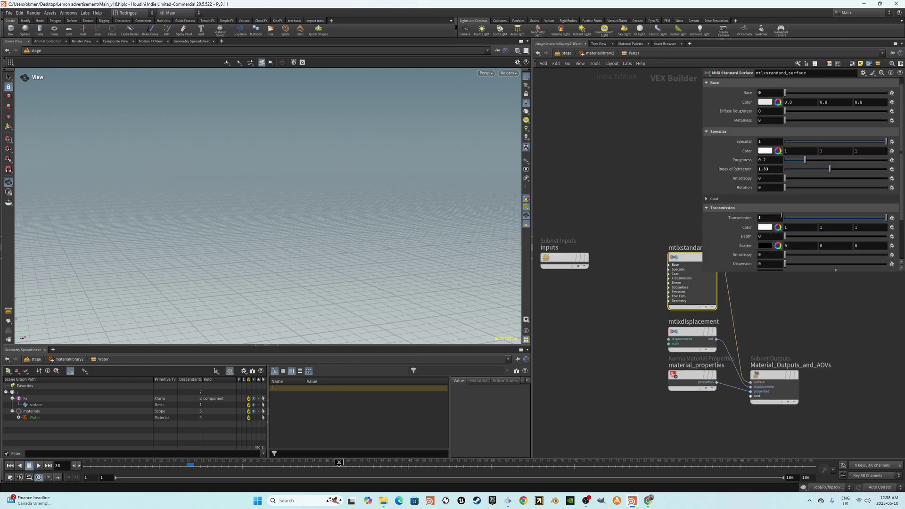
key("u")
key("u")
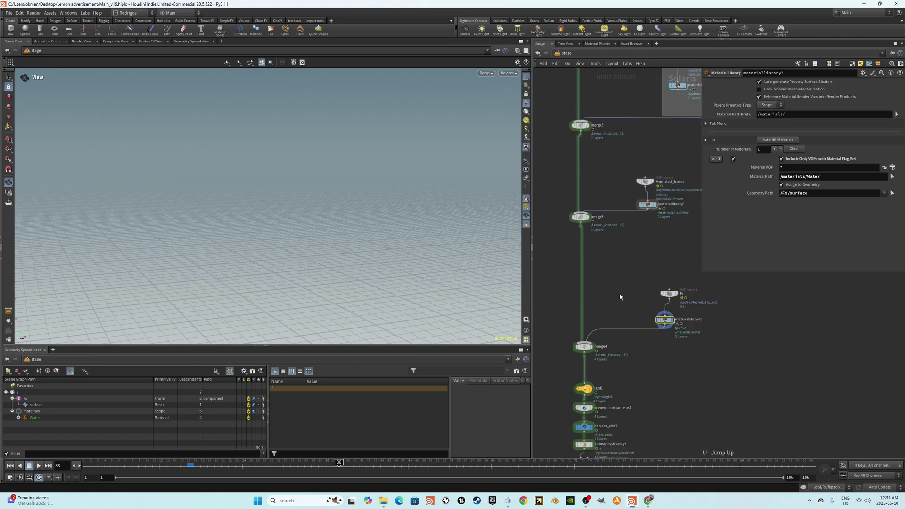
scroll(605, 361, "up", 2)
- Display light1 and sceneimportcameras1 and bring up the imported camera's settings
left_click(623, 333)
scroll(297, 218, "down", 2)
scroll(168, 257, "down", 3)
scroll(310, 259, "down", 2)
left_click(623, 361)
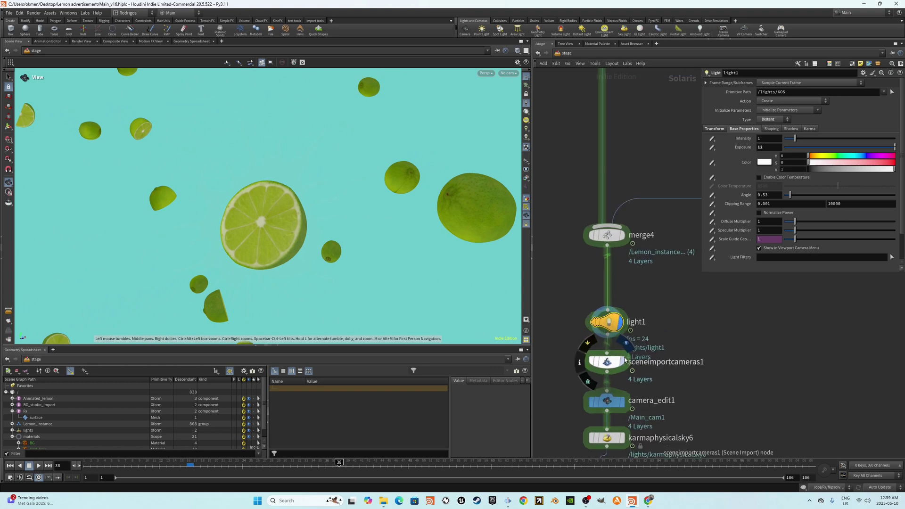
left_click(613, 315)
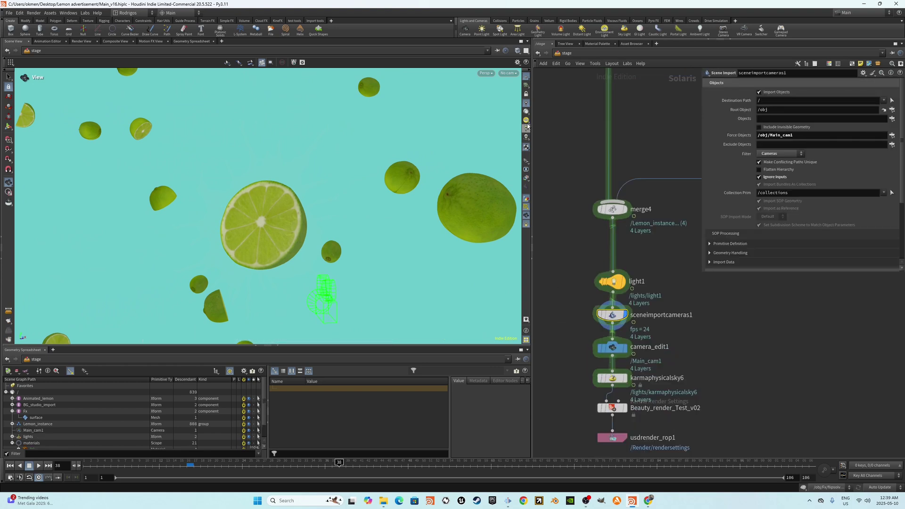
- Look through Main_cam1, then check camera_edit1 focus and karmaphysicalsky6 sun (altitude 57.9, azimuth 272)
left_click(507, 72)
left_click(538, 81)
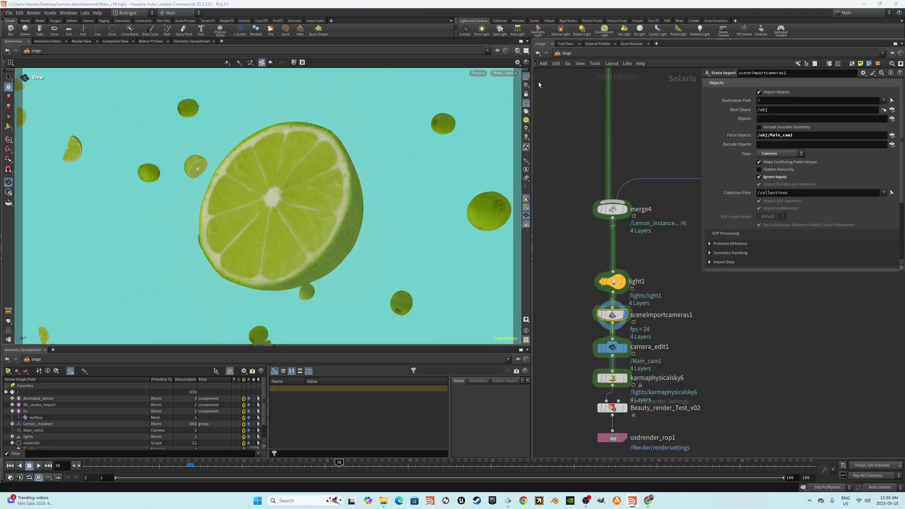
left_click(612, 347)
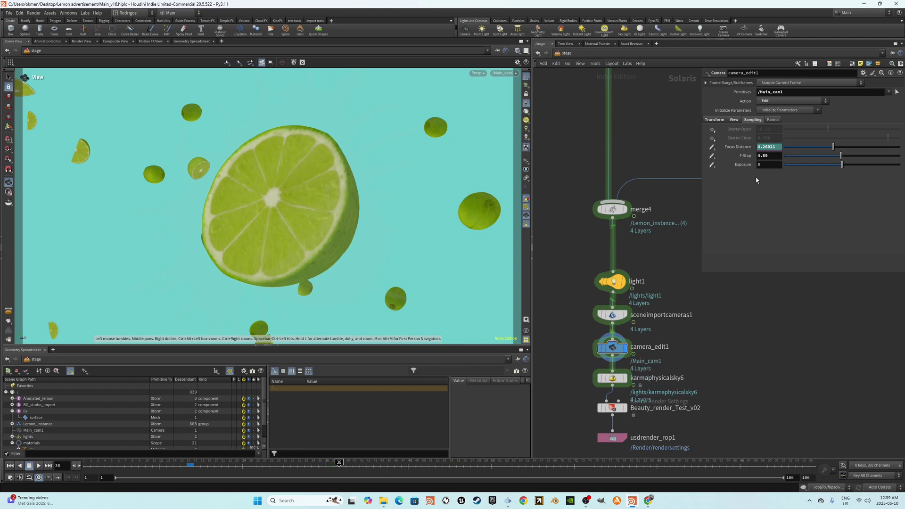
left_click(598, 379)
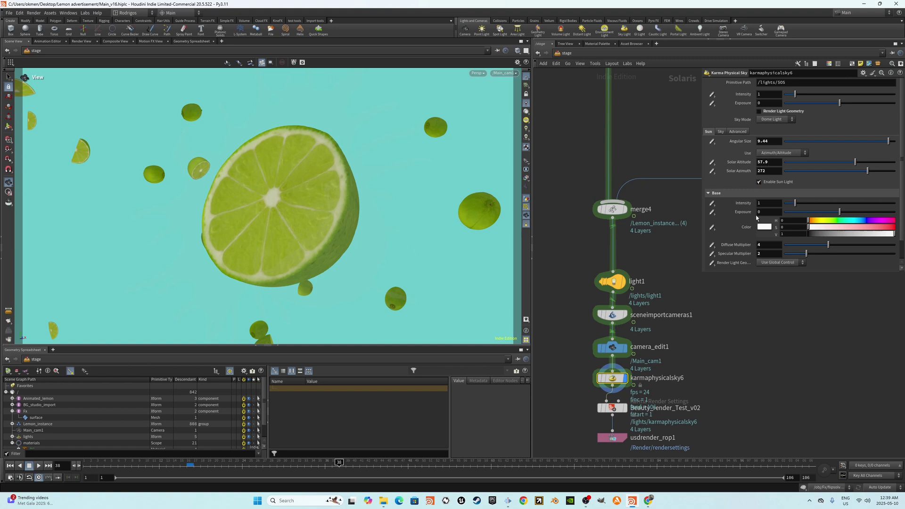
type("1")
- In Beauty_render_Test_v02's Limits, confirm Refraction Limit 4 alongside Diffuse Limit 2
key("Return")
key("Down")
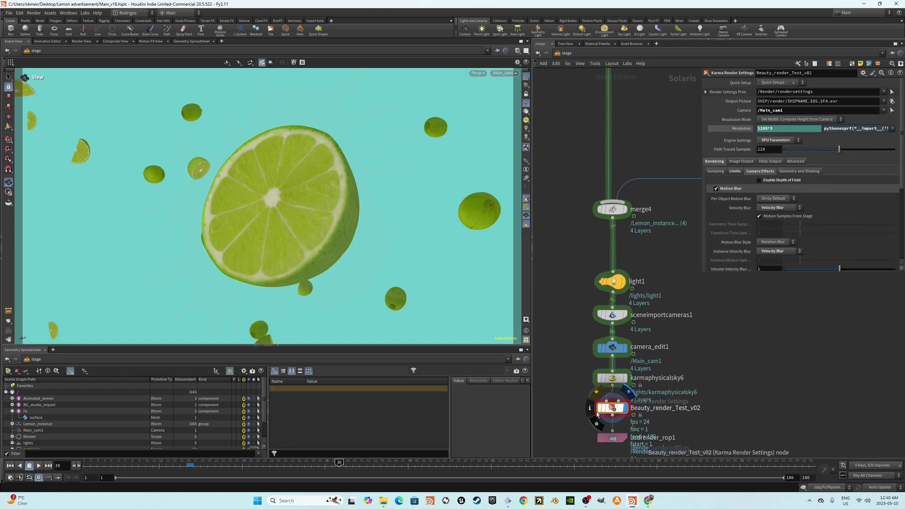
scroll(781, 190, "down", 1)
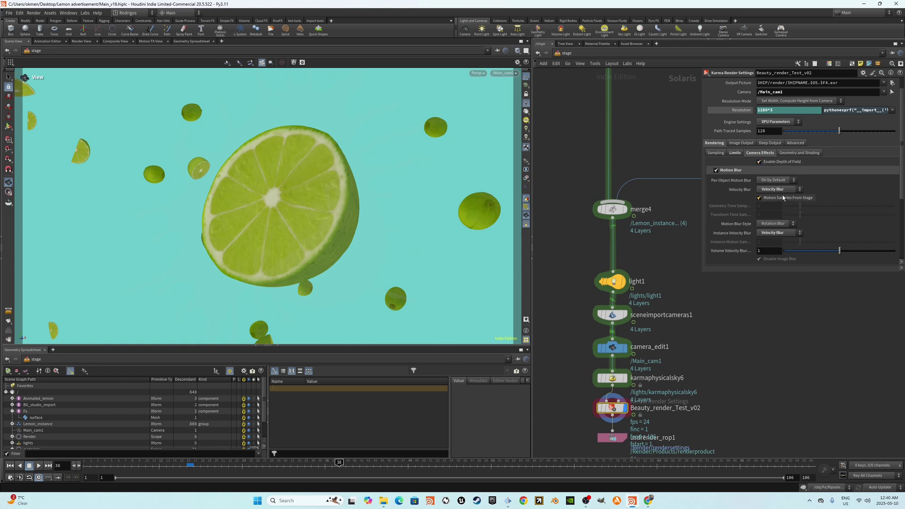
left_click(736, 153)
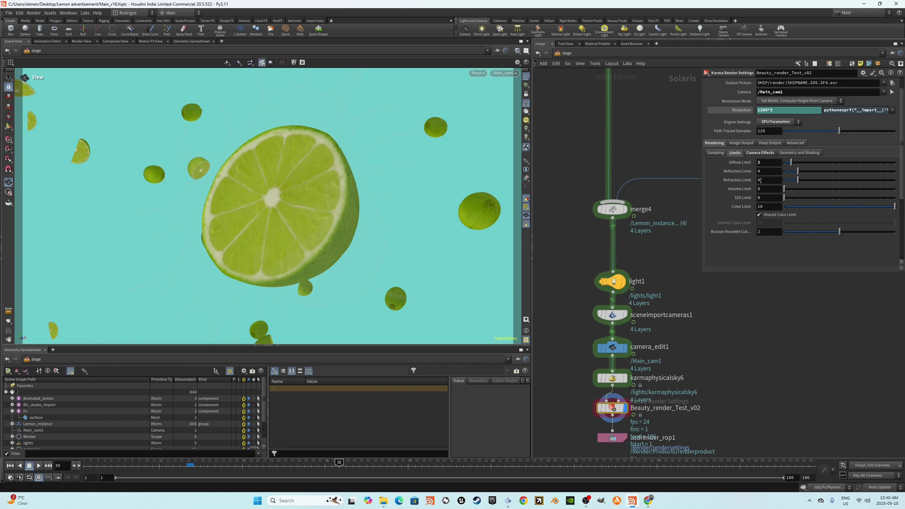
double_click(760, 180)
key("Return")
scroll(699, 343, "down", 2)
scroll(679, 354, "down", 1)
- Switch the viewport renderer to Karma XPU and let the lime splash render refine
left_click(478, 73)
left_click(496, 114)
scroll(613, 396, "up", 2)
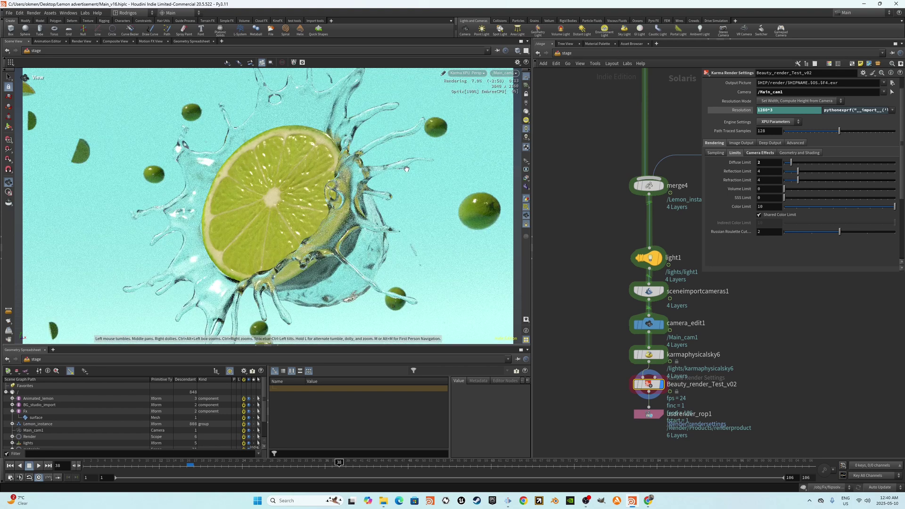
middle_click_drag(595, 305, 606, 311)
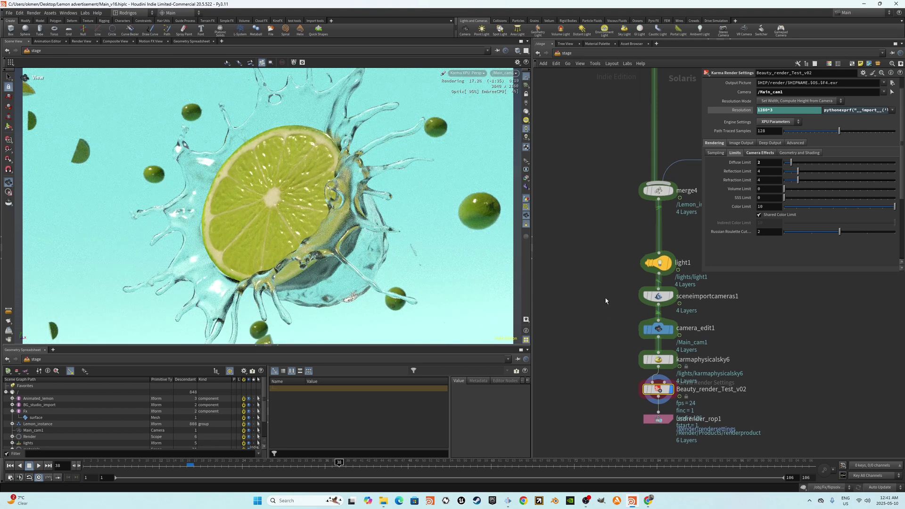